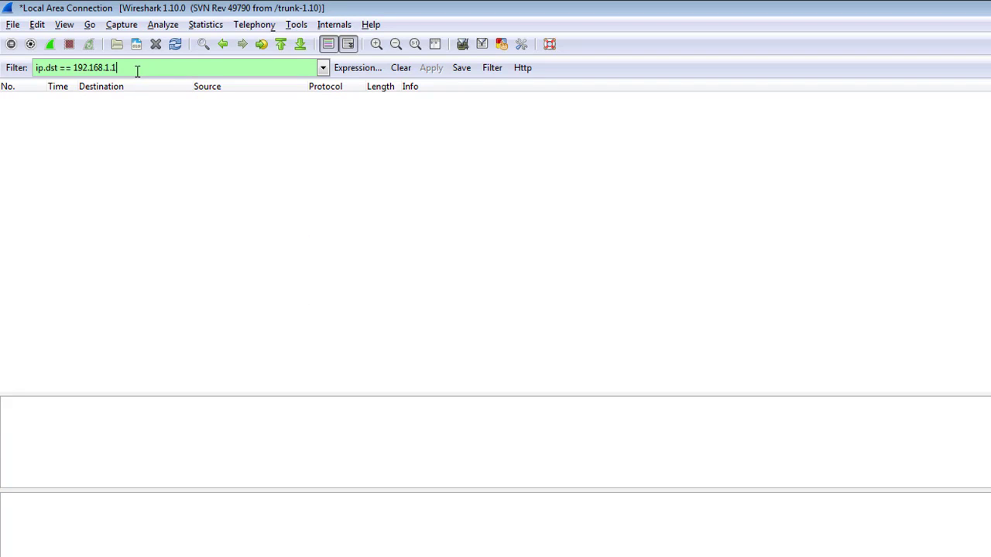
# Replace the display filter with ip.src == 192.168.8.1, apply it, and select packet 1542.
pyautogui.moveTo(121, 68); pyautogui.dragTo(7, 72)
pyautogui.press('BackSpace')
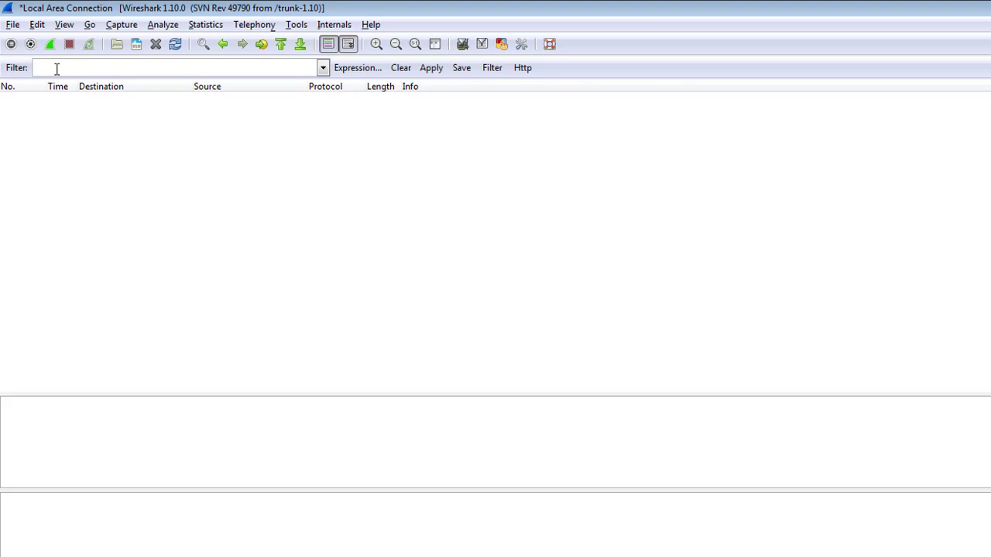
pyautogui.write('ip')
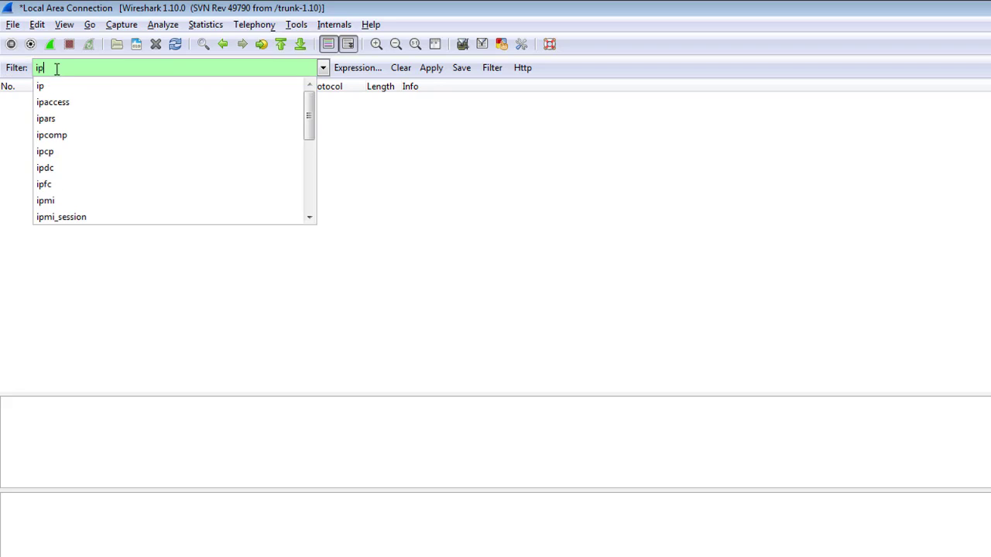
pyautogui.write('.src')
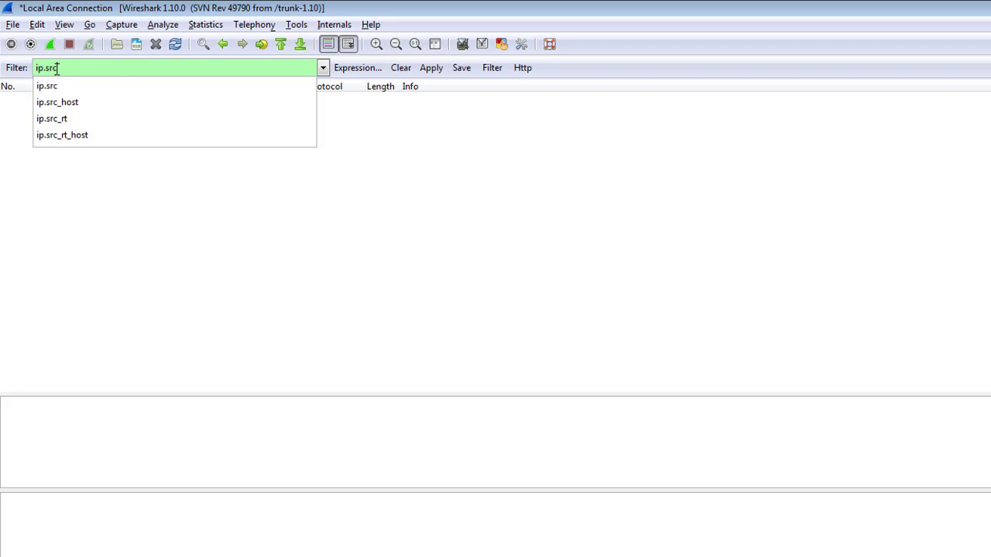
pyautogui.write('== 1')
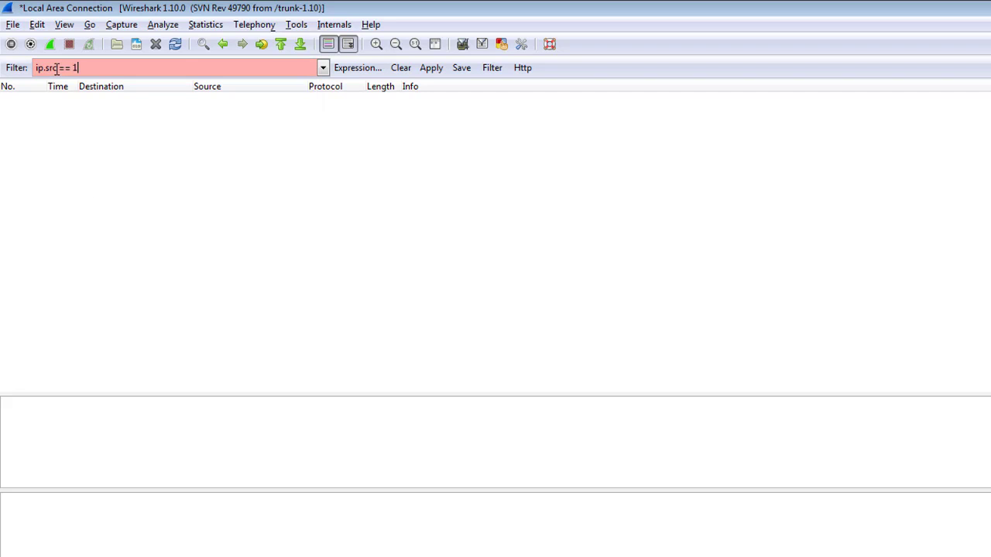
pyautogui.write('92.168.8.1')
pyautogui.press('Return')
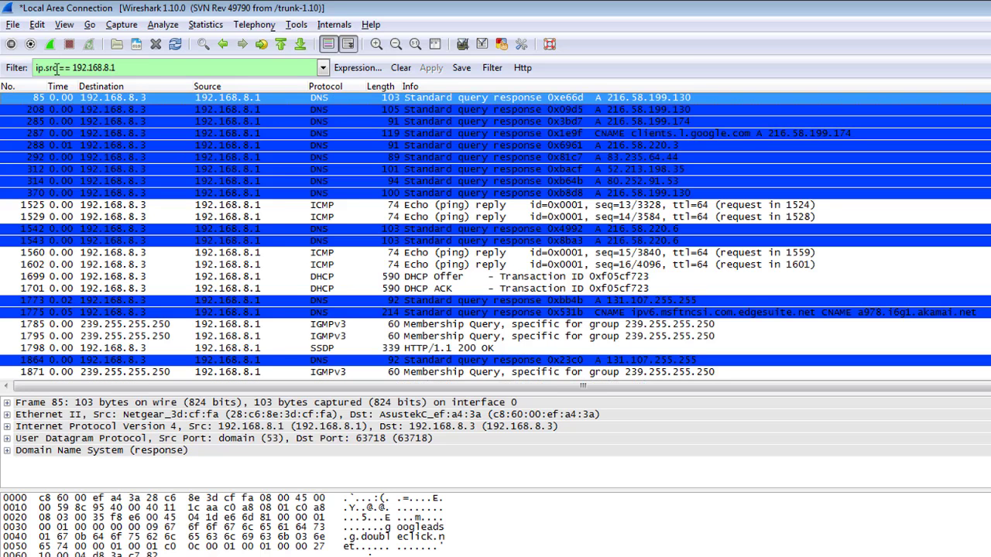
pyautogui.click(213, 230)
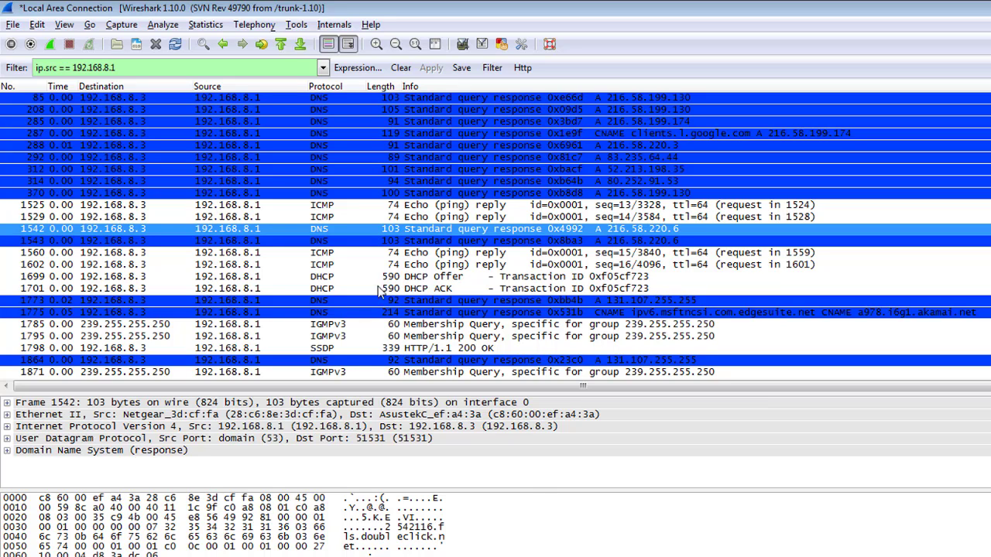
# Change the filter's source field to destination, apply ip.dst == 192.168.8.1, and select packet 311.
pyautogui.click(149, 68)
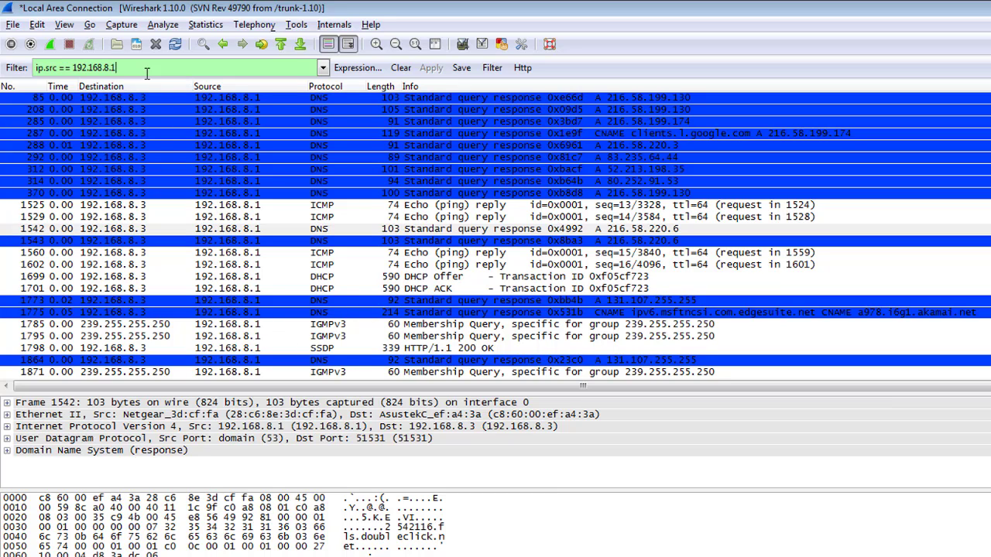
pyautogui.doubleClick(54, 68)
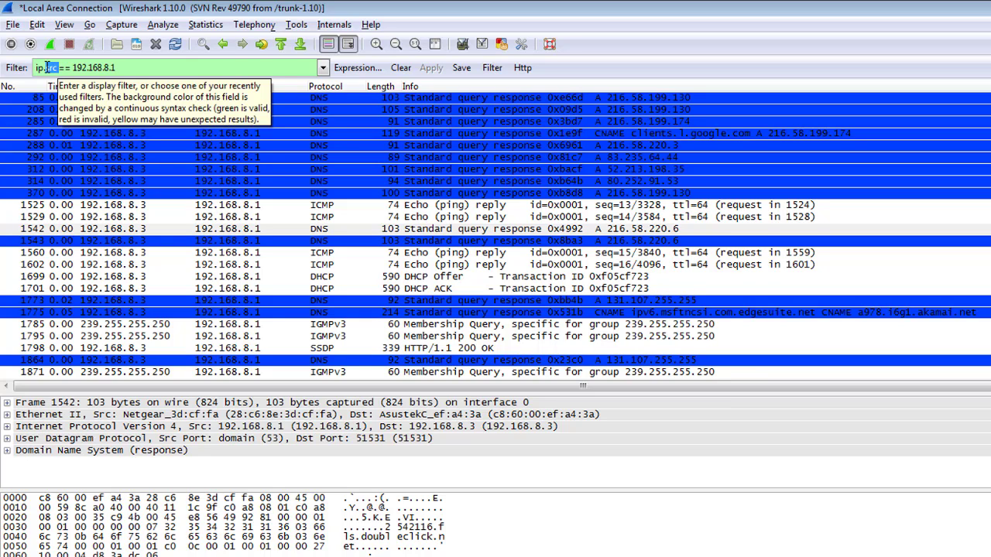
pyautogui.write('dst')
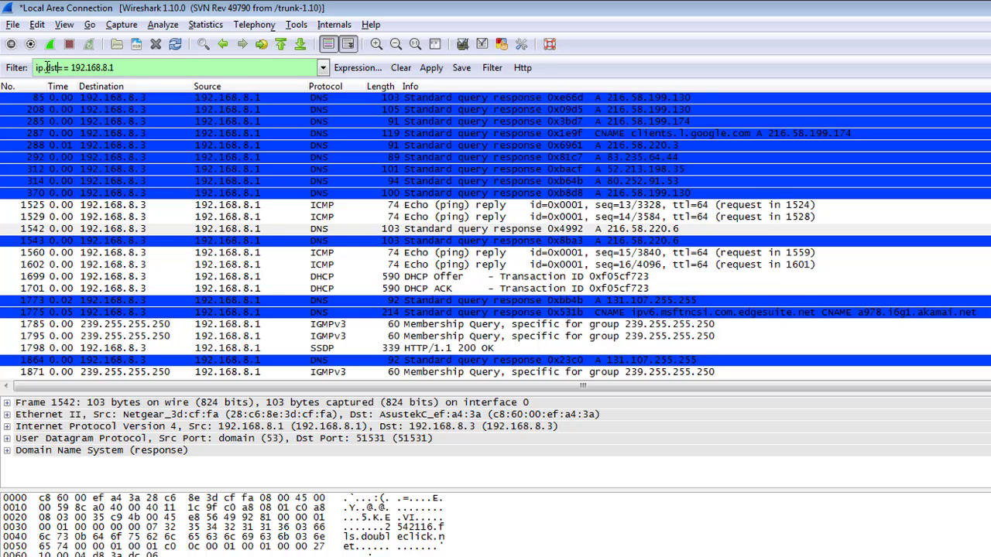
pyautogui.press('Return')
pyautogui.click(385, 178)
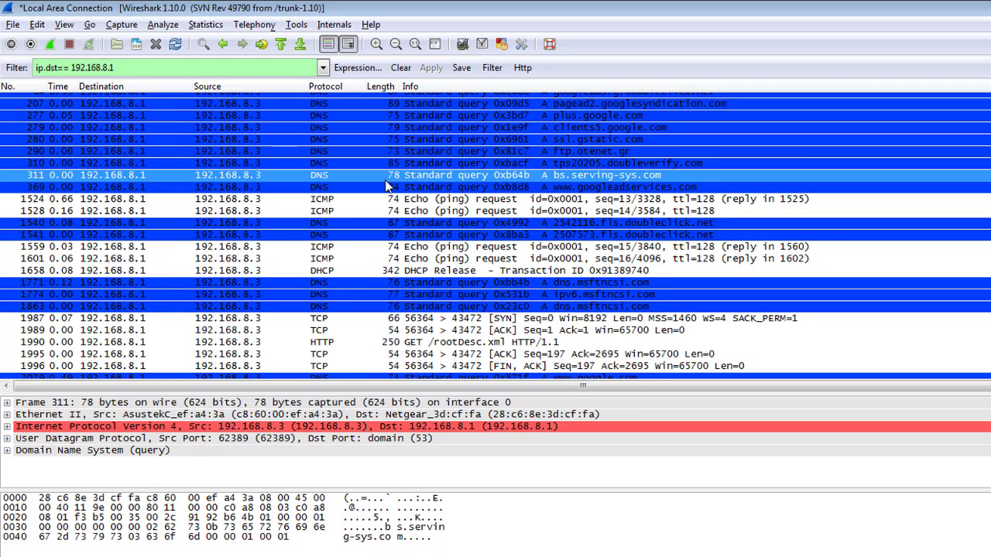
pyautogui.click(58, 68)
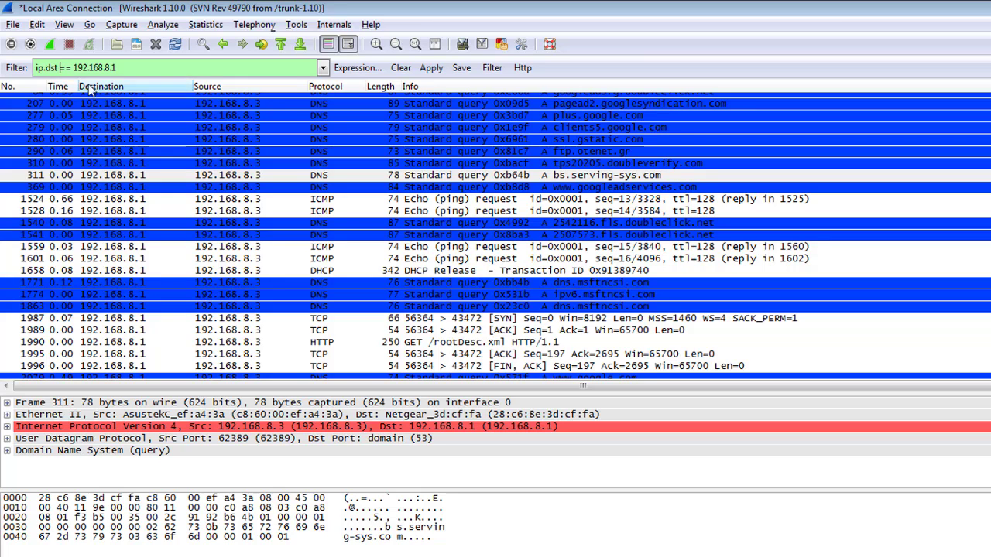
# Replace the destination address filter with http and apply it to the captured packets.
pyautogui.moveTo(148, 67); pyautogui.dragTo(12, 64)
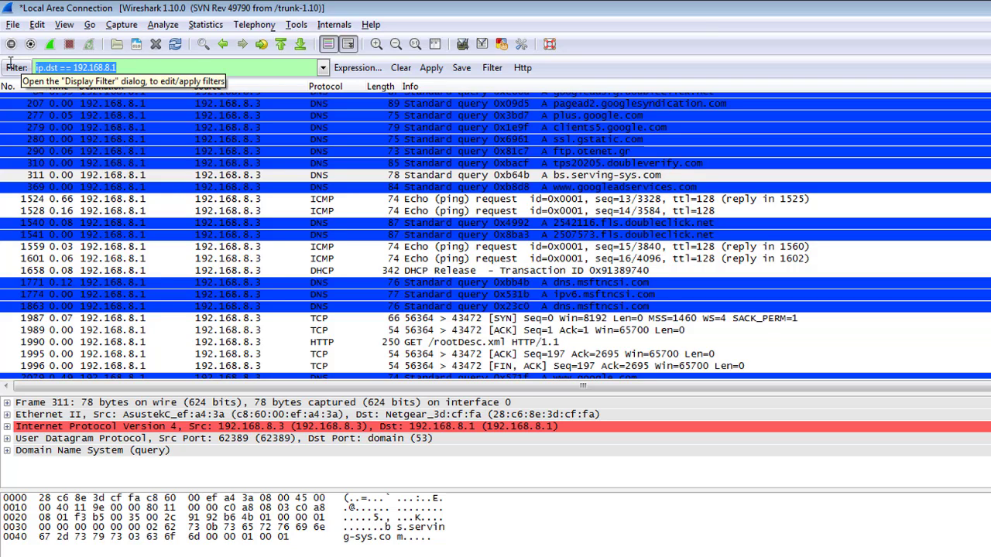
pyautogui.write('http')
pyautogui.press('Return')
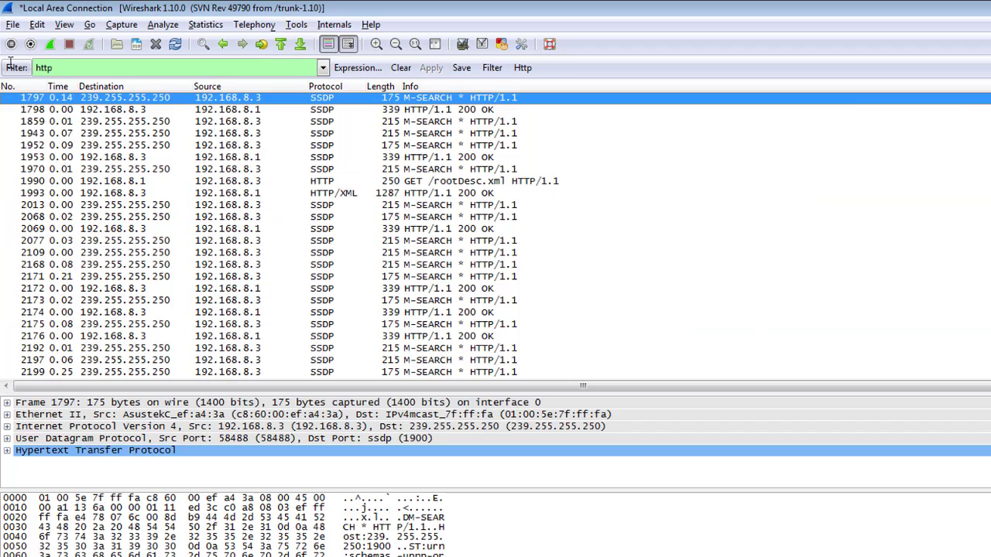
# Replace the http filter with arp and apply it to the captured packets.
pyautogui.moveTo(81, 67); pyautogui.dragTo(3, 71)
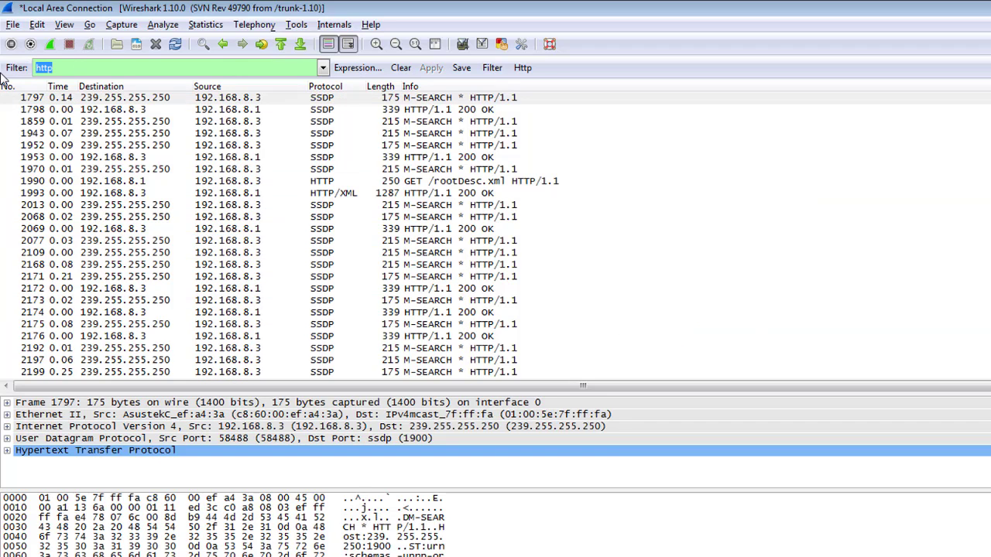
pyautogui.write('arp')
pyautogui.press('Return')
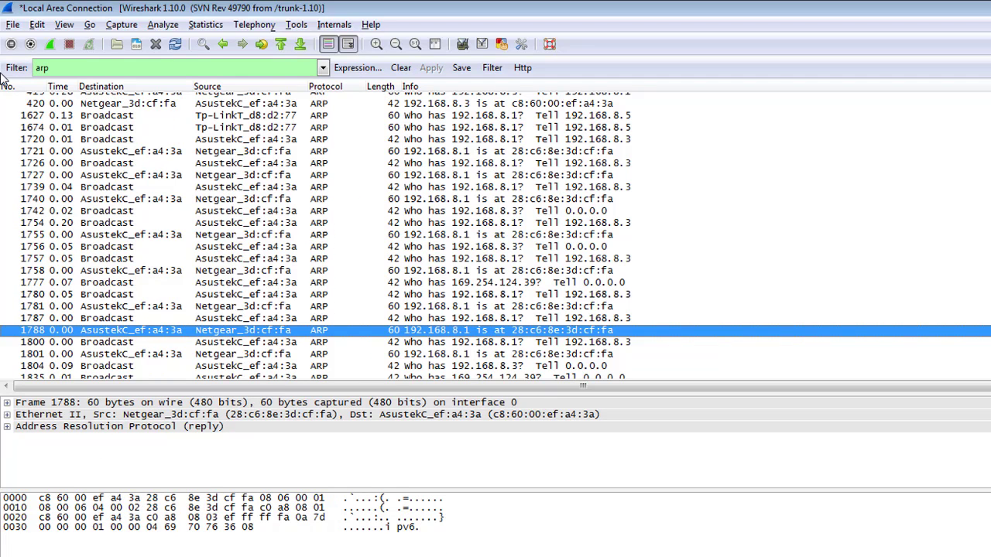
# Filter the captured packets by the dns protocol instead of arp.
pyautogui.moveTo(77, 68); pyautogui.dragTo(2, 71)
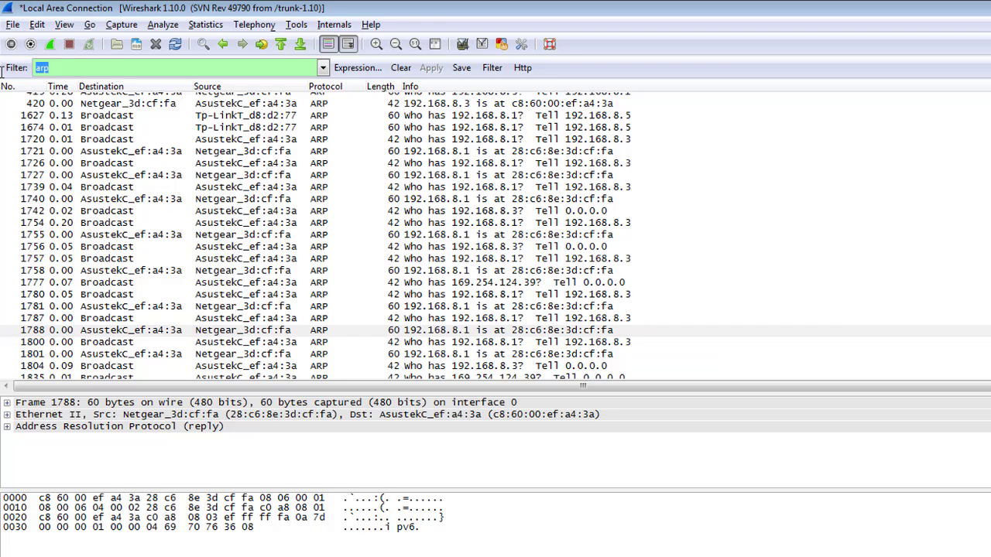
pyautogui.write('dns')
pyautogui.press('Return')
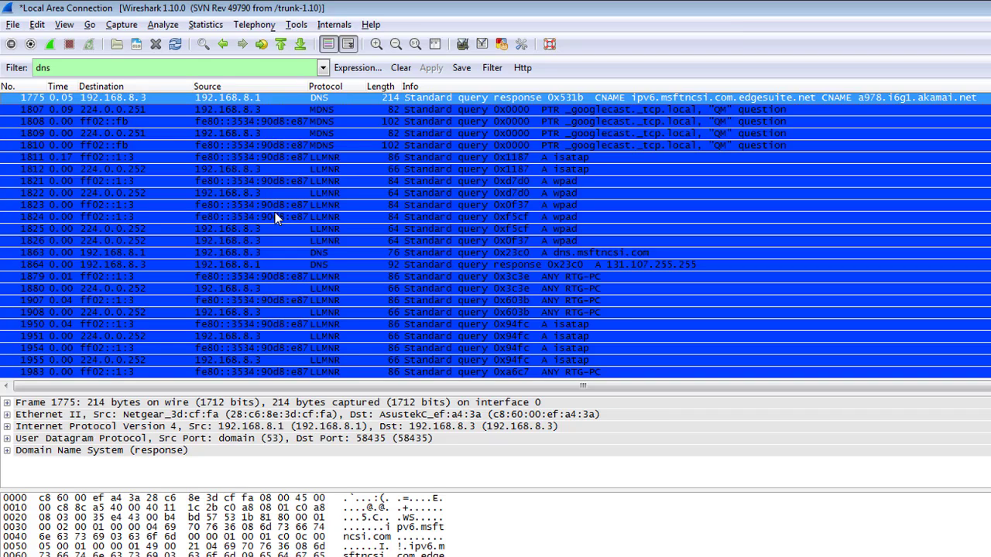
# Apply the combined display filter "http or arp" in place of the dns filter.
pyautogui.moveTo(189, 68); pyautogui.dragTo(34, 67)
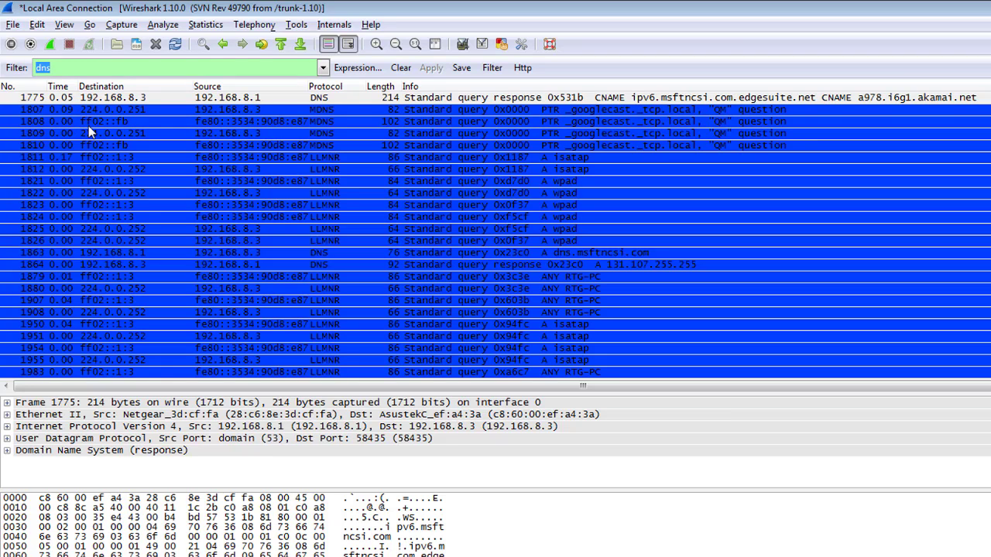
pyautogui.write('http o')
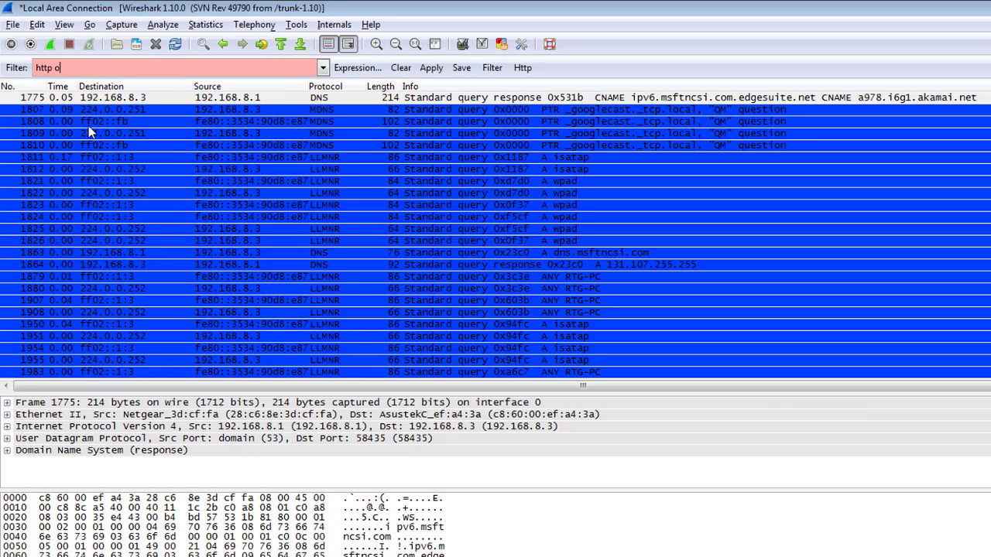
pyautogui.write('r a')
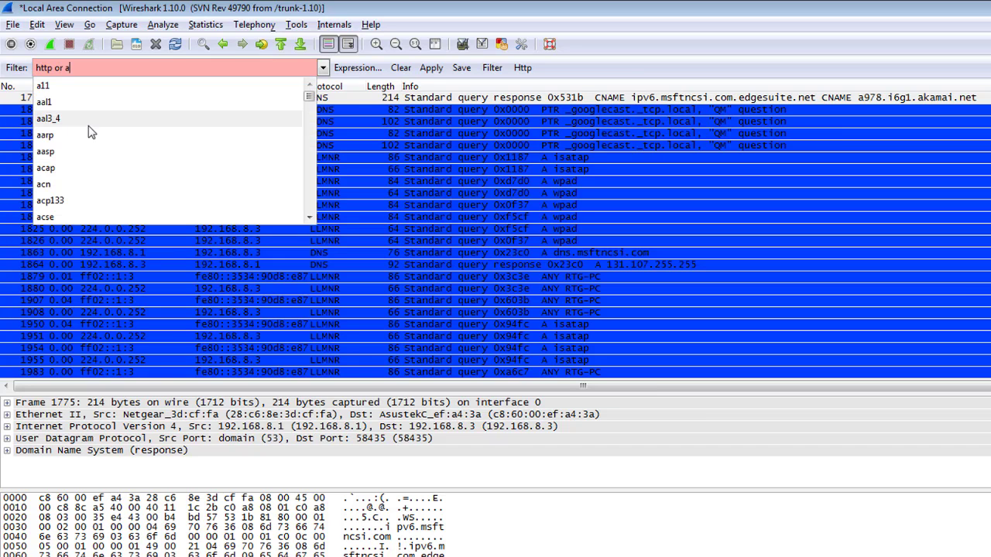
pyautogui.write('rp')
pyautogui.press('Return')
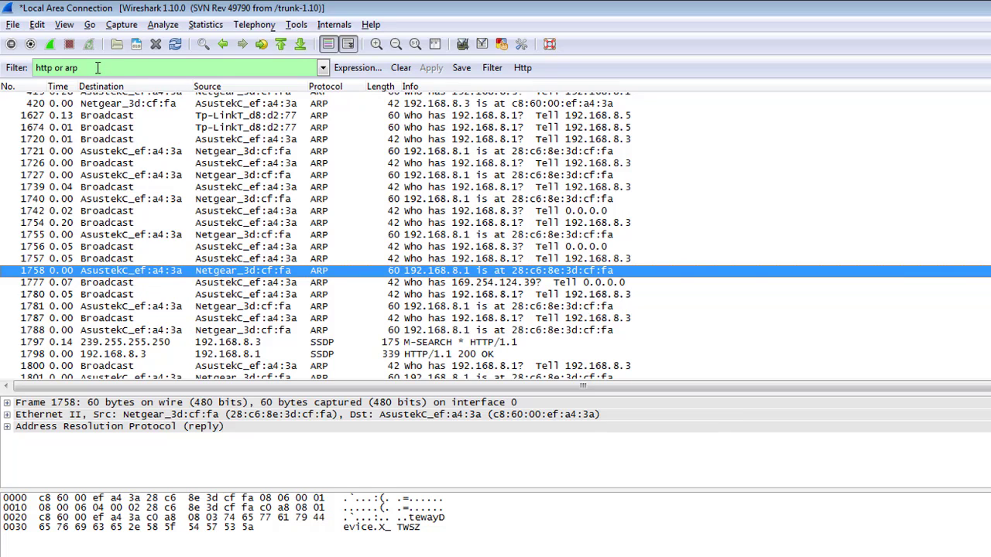
# Replace the arp condition in the combined filter with ip.src == 192.168.8.1 and apply "http or ip.src == 192.168.8.1".
pyautogui.moveTo(93, 67); pyautogui.dragTo(65, 68)
pyautogui.press('BackSpace')
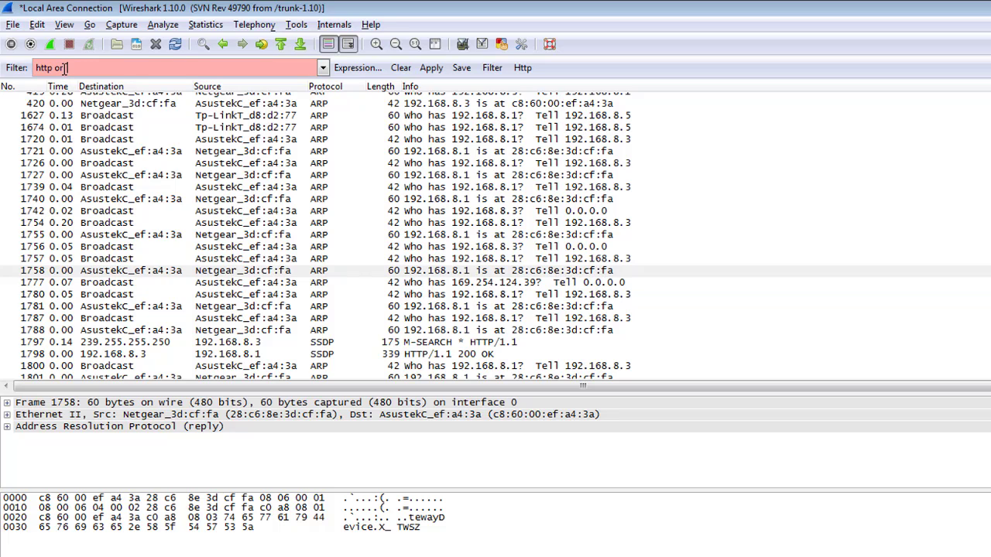
pyautogui.write('ip')
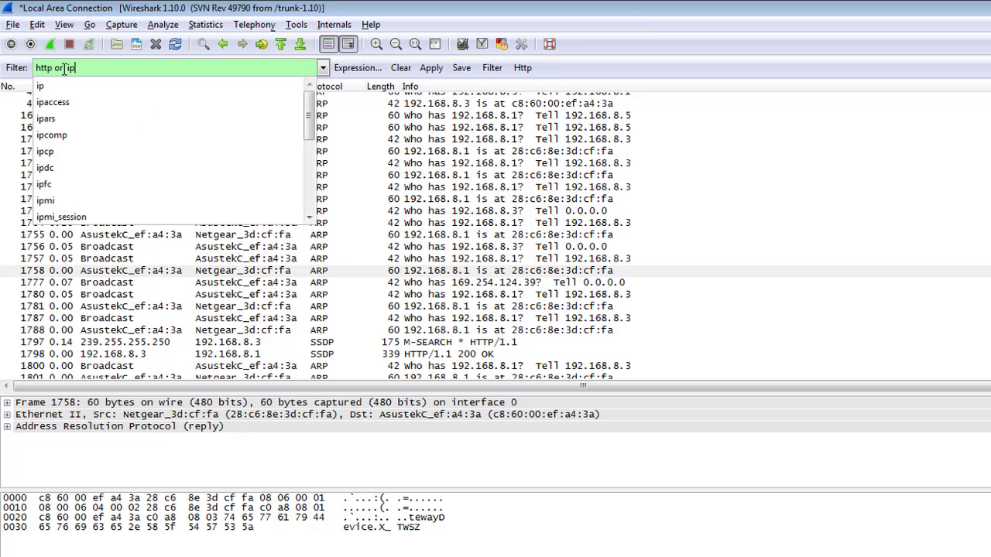
pyautogui.write('.src')
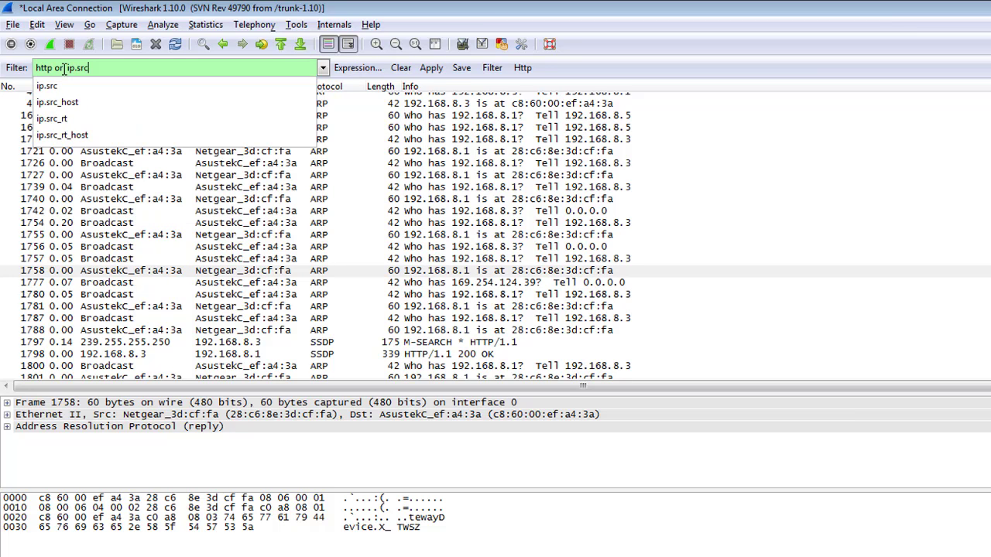
pyautogui.write(' == 19')
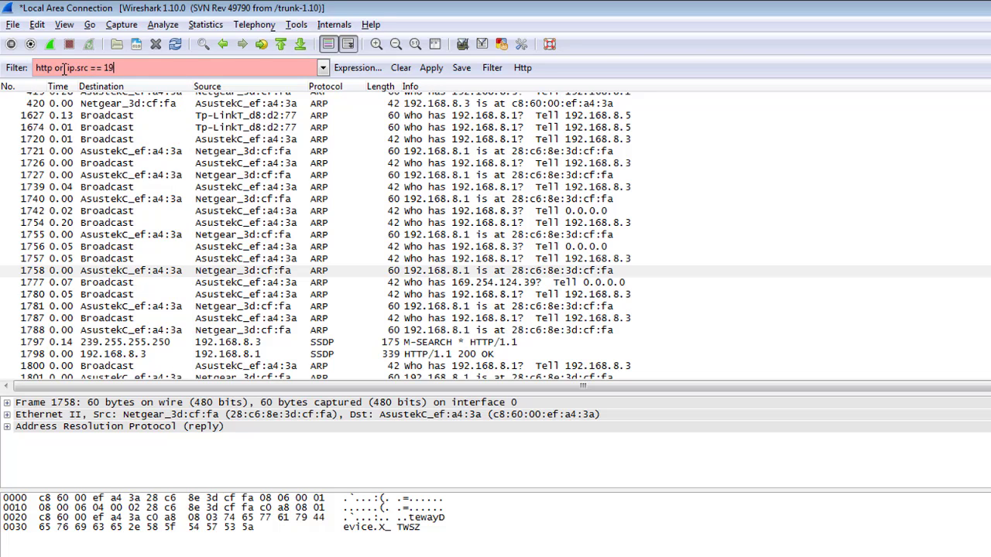
pyautogui.write('2.168.8.1')
pyautogui.press('Return')
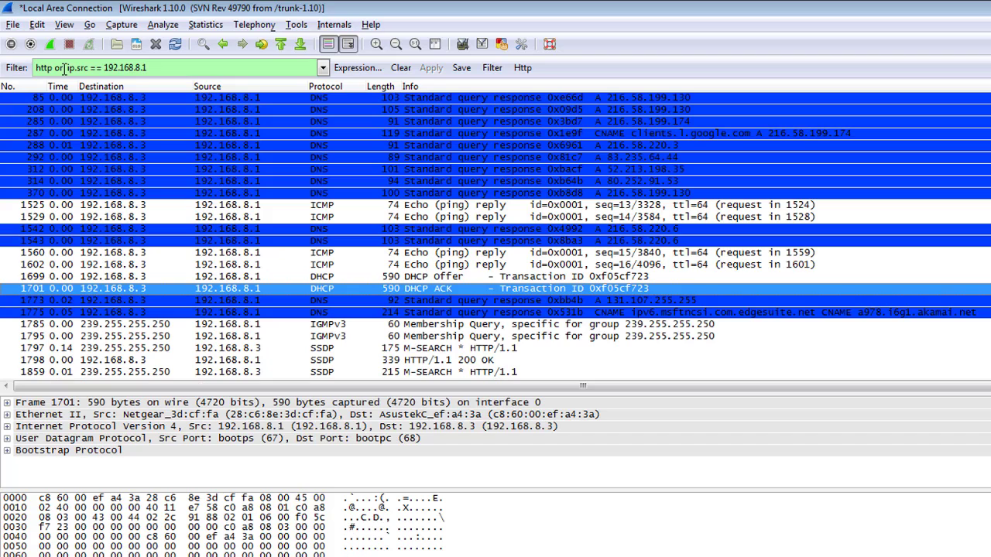
# Replace the combined filter with "tcp.port eq 80" and apply it to the captured packets.
pyautogui.moveTo(148, 68); pyautogui.dragTo(36, 62)
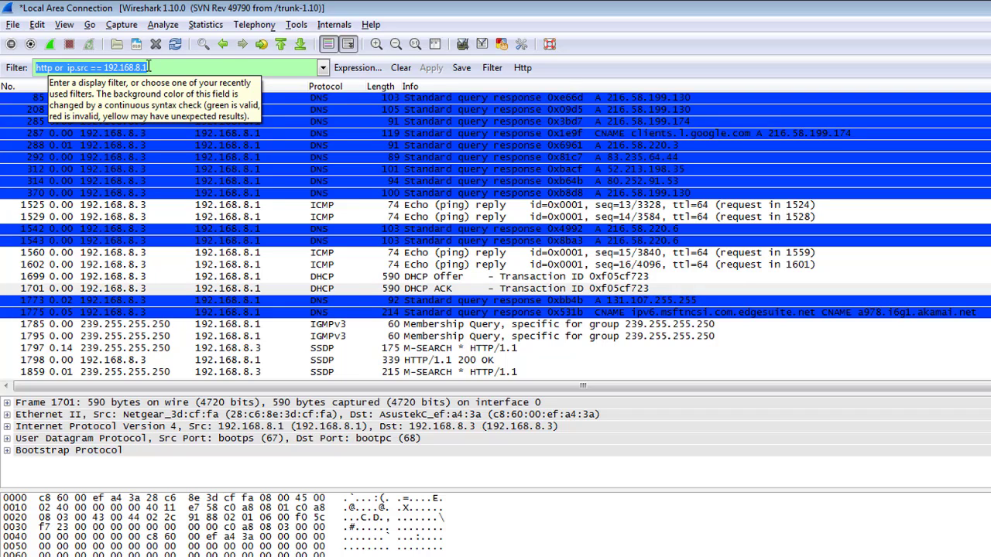
pyautogui.write('t')
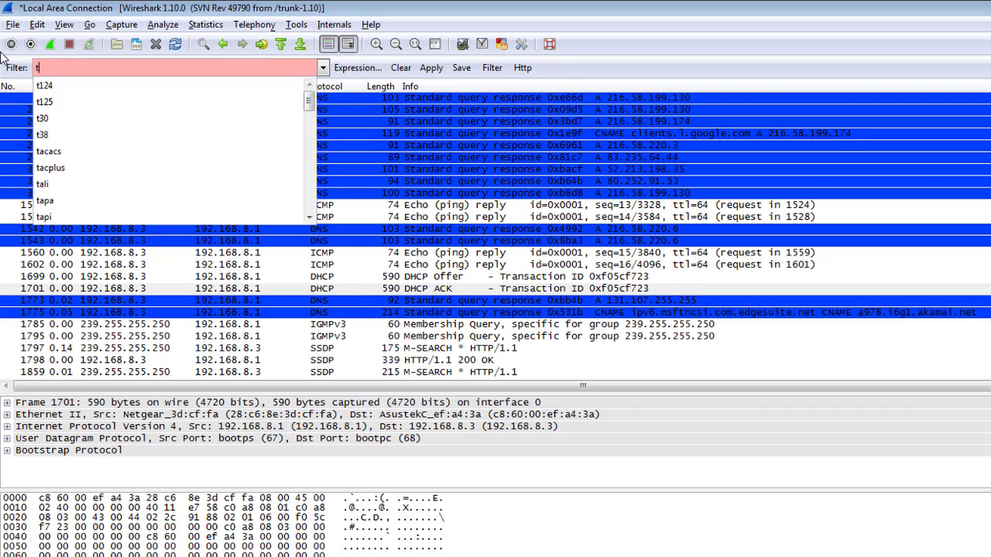
pyautogui.write('cp')
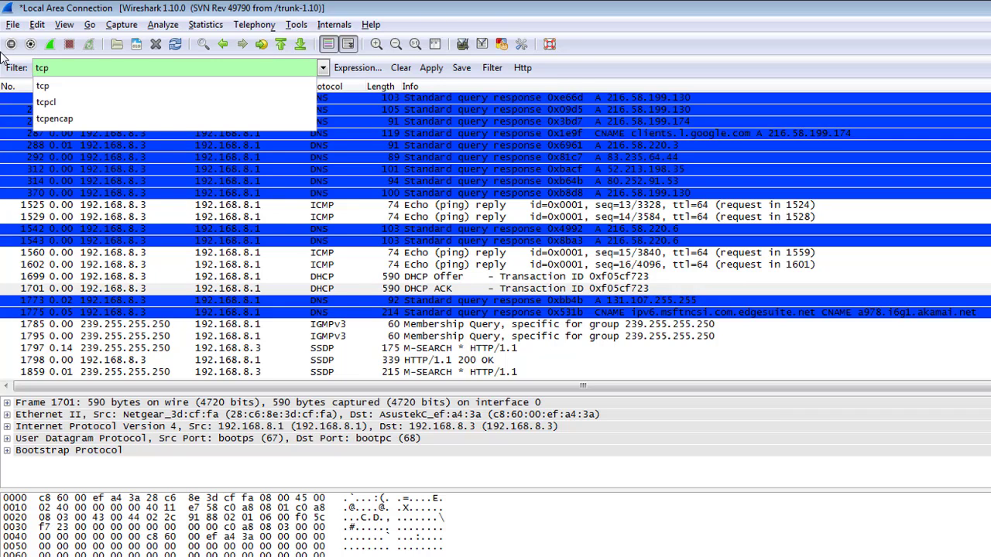
pyautogui.write('.port')
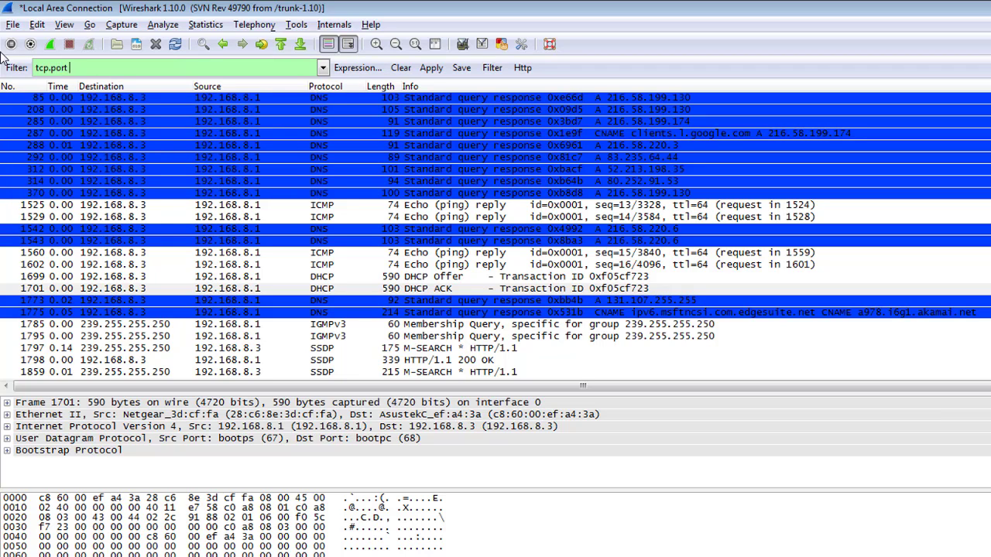
pyautogui.write(' eq ')
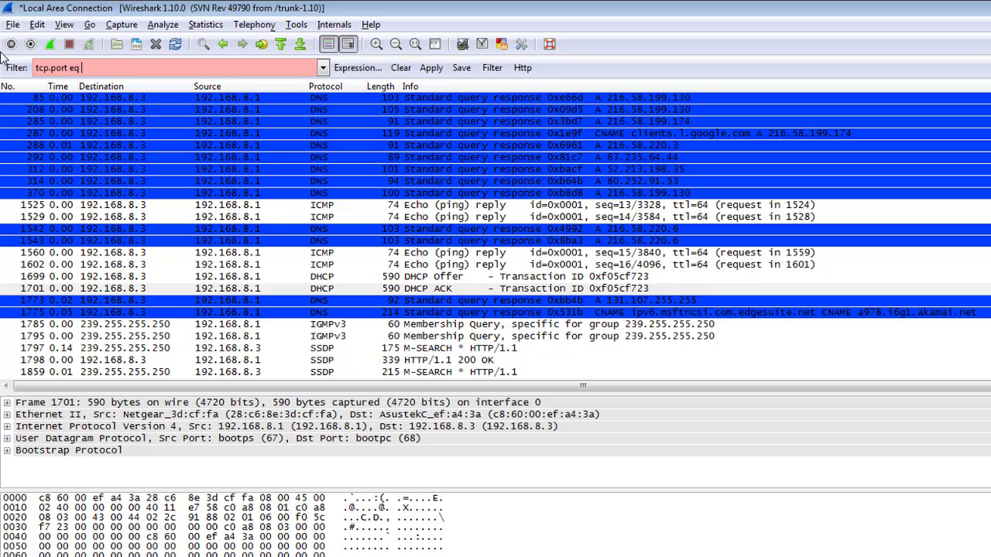
pyautogui.write('80')
pyautogui.press('Return')
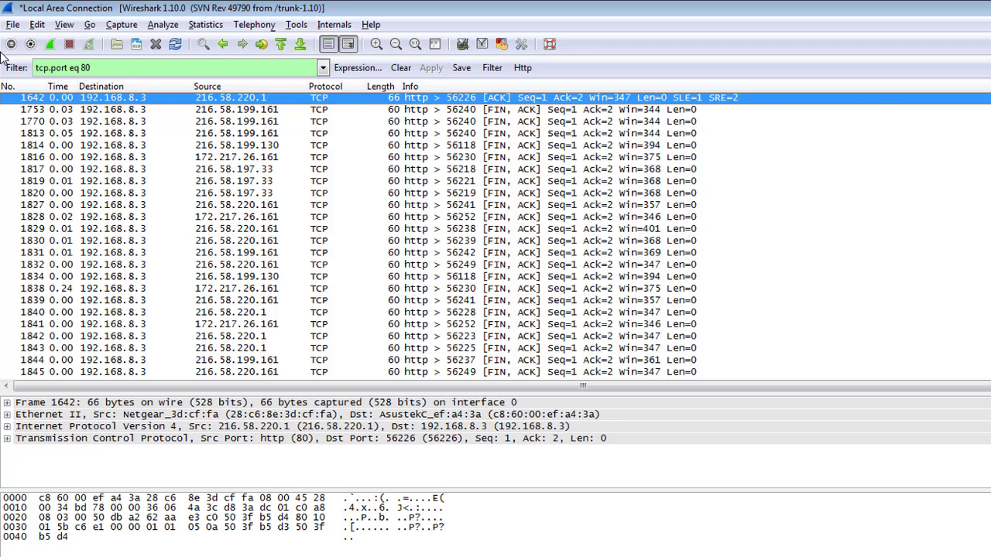
# Replace the TCP port filter with "ip.dst != 192.168.8.1" and apply it to the captured packets.
pyautogui.moveTo(130, 65); pyautogui.dragTo(21, 44)
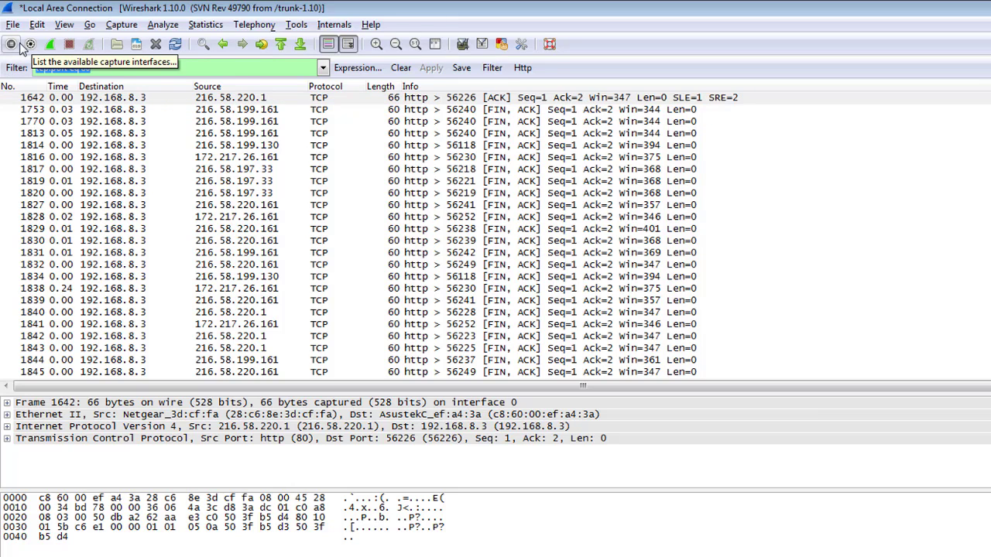
pyautogui.write('i')
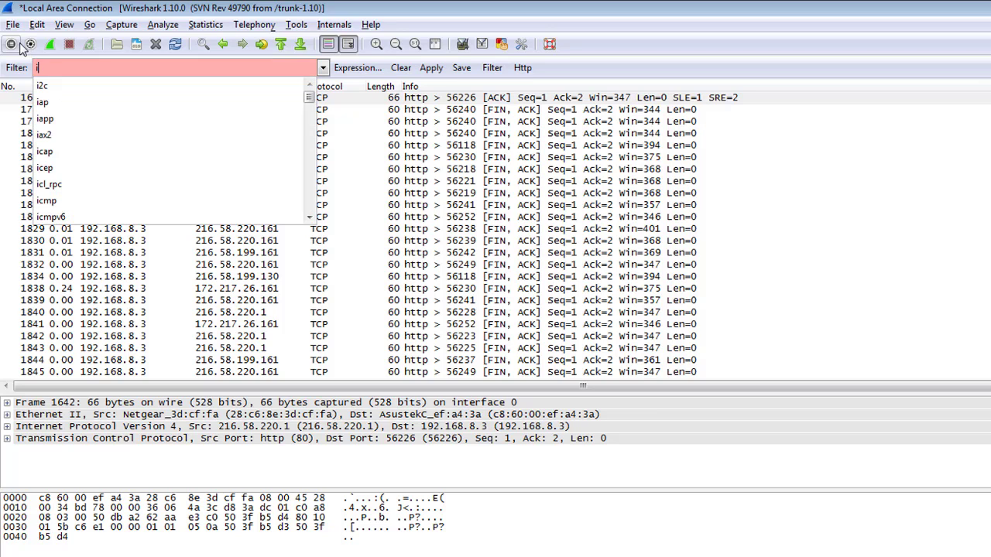
pyautogui.write('p.dst')
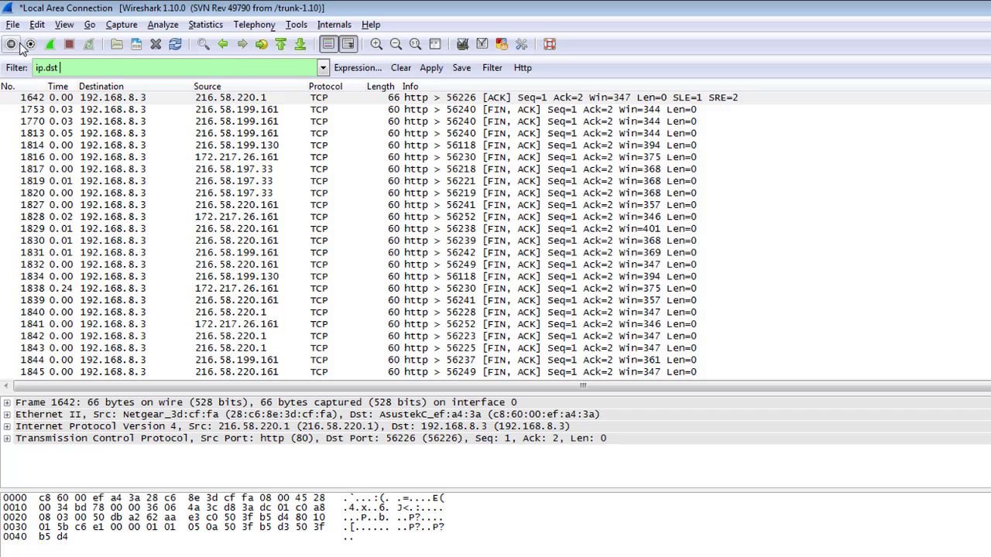
pyautogui.write(' !=')
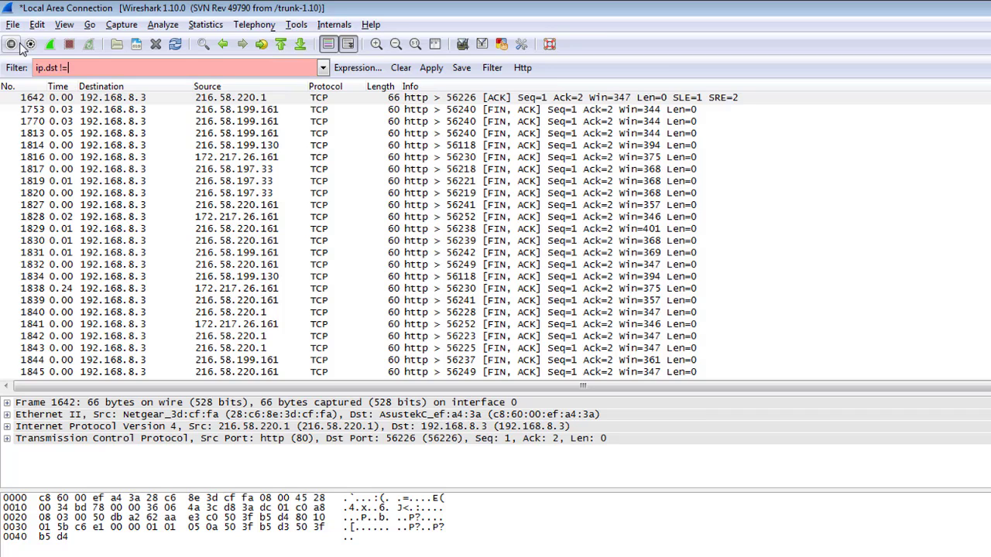
pyautogui.write(' 192.168.8.1')
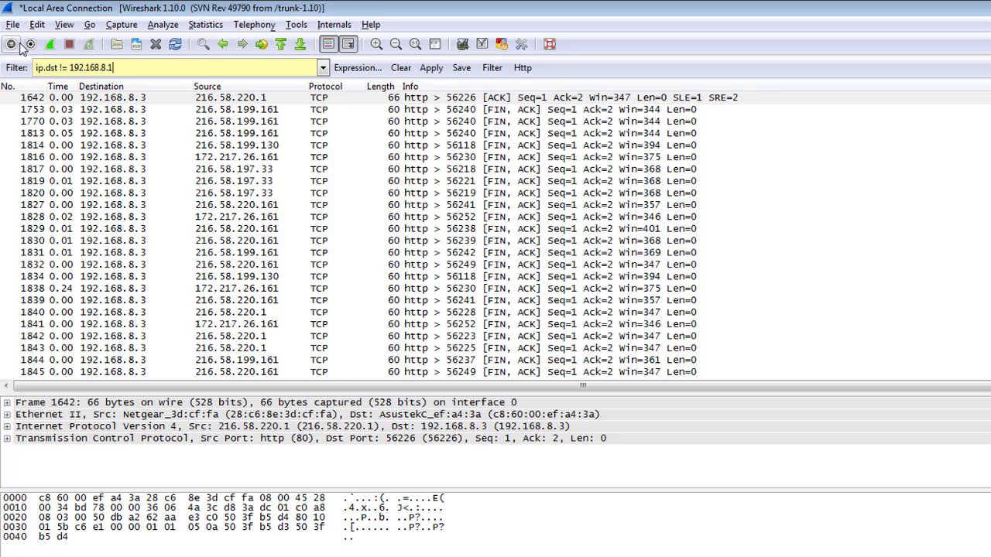
pyautogui.press('Return')
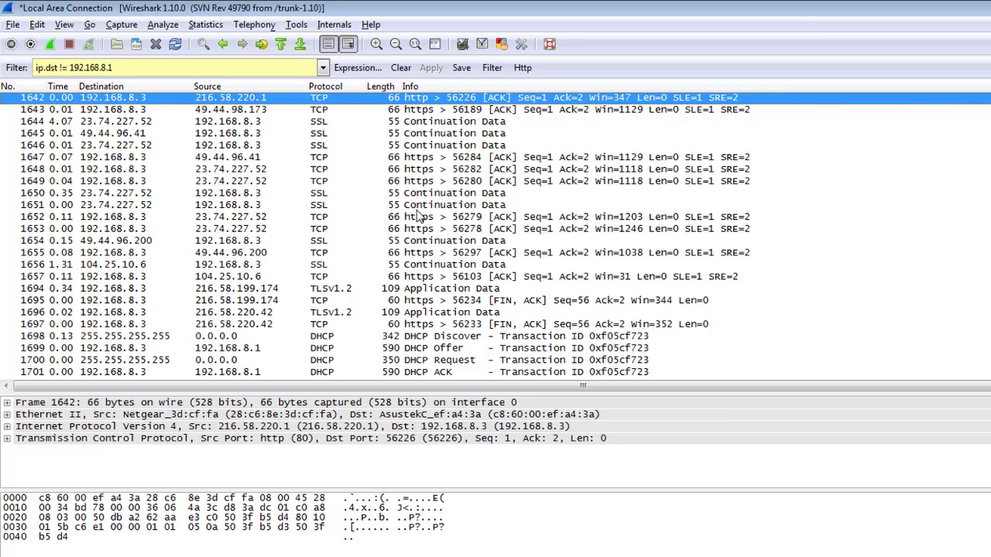
# Replace the destination address filter with "tcp" and apply it to the packet list.
pyautogui.click(174, 67)
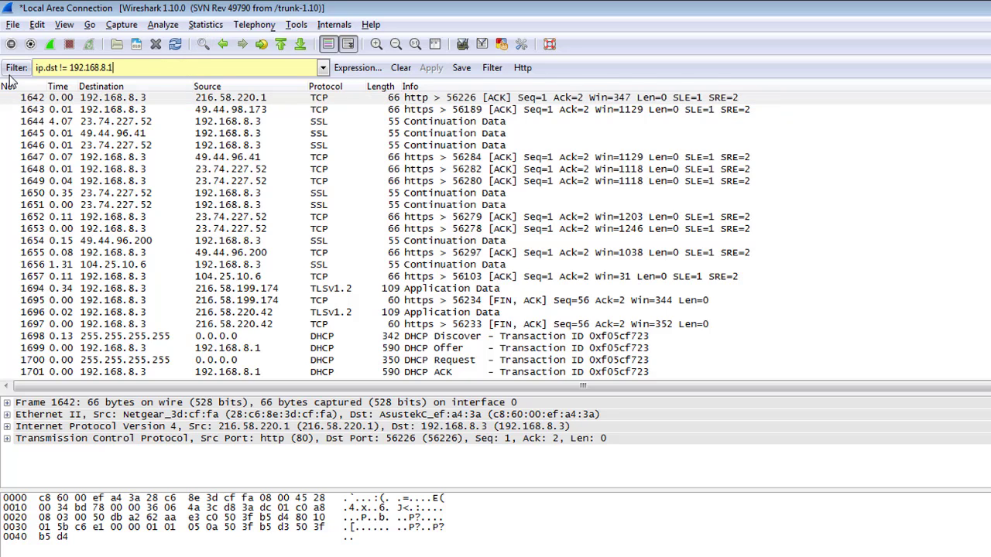
pyautogui.write('tcp')
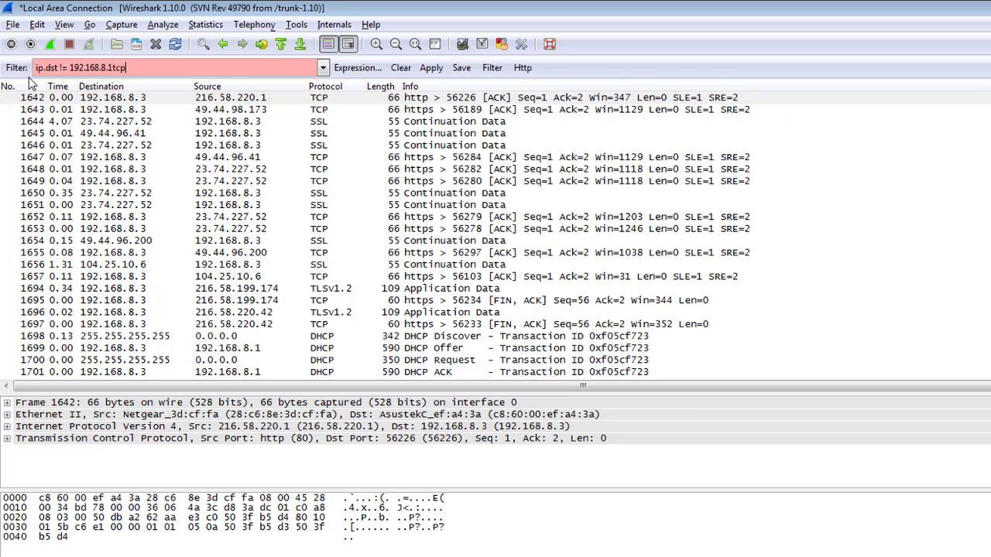
pyautogui.press('BackSpace')
pyautogui.press('BackSpace')
pyautogui.press('BackSpace')
pyautogui.press('BackSpace')
pyautogui.press('BackSpace')
pyautogui.press('BackSpace')
pyautogui.press('BackSpace')
pyautogui.press('BackSpace')
pyautogui.press('BackSpace')
pyautogui.press('BackSpace')
pyautogui.press('BackSpace')
pyautogui.press('BackSpace')
pyautogui.press('BackSpace')
pyautogui.press('BackSpace')
pyautogui.press('BackSpace')
pyautogui.press('BackSpace')
pyautogui.press('BackSpace')
pyautogui.press('BackSpace')
pyautogui.press('BackSpace')
pyautogui.press('BackSpace')
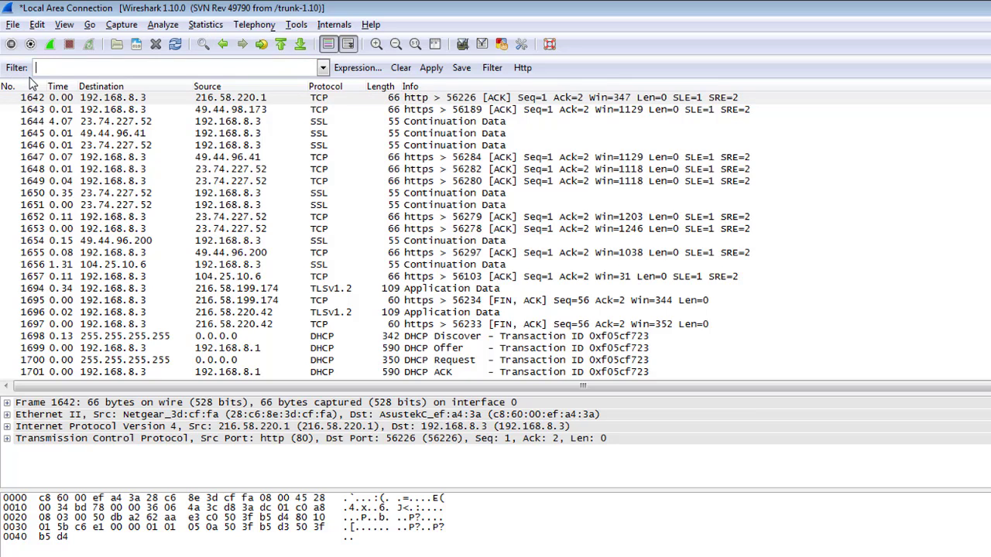
pyautogui.write('tcp')
pyautogui.press('Return')
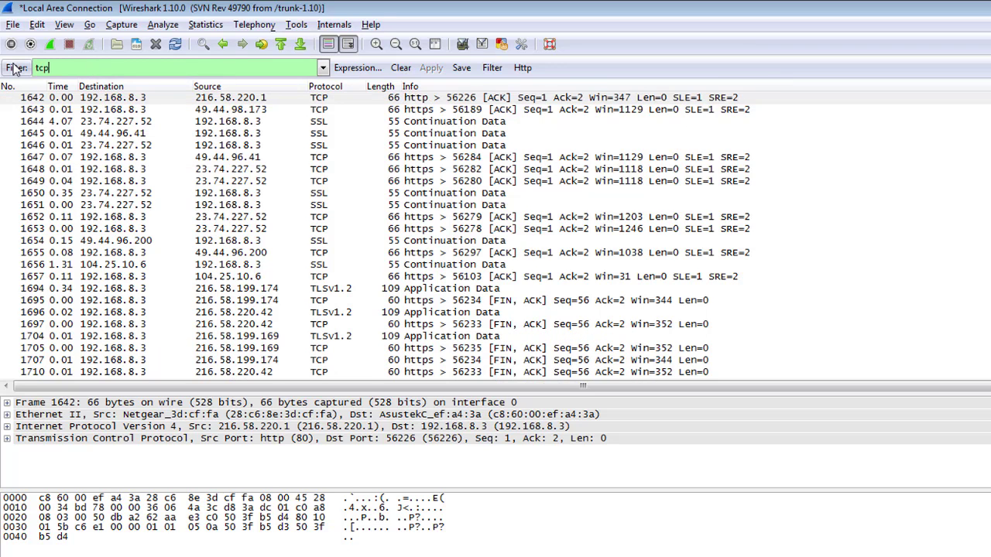
# Filter the captured packets by the udp protocol instead of tcp.
pyautogui.moveTo(63, 68); pyautogui.dragTo(26, 65)
pyautogui.write('udp')
pyautogui.press('Return')
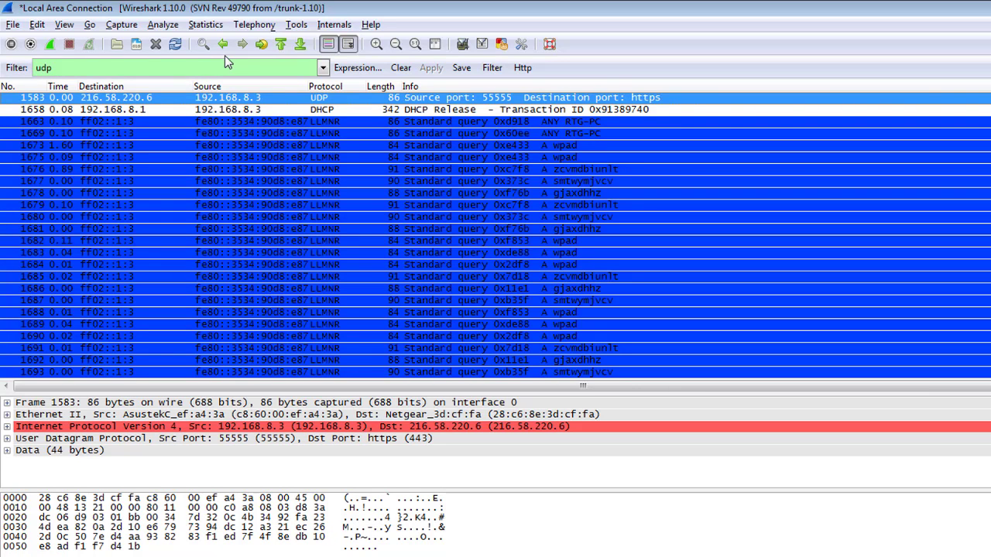
# Clear the udp display filter to list all captured packets again.
pyautogui.press('BackSpace')
pyautogui.press('BackSpace')
pyautogui.press('BackSpace')
pyautogui.click(164, 25)
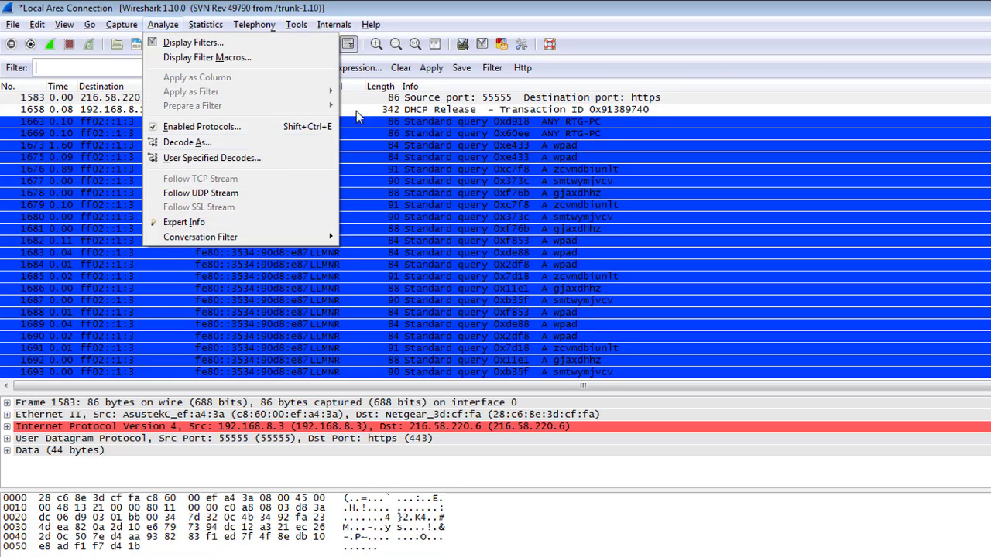
pyautogui.click(396, 68)
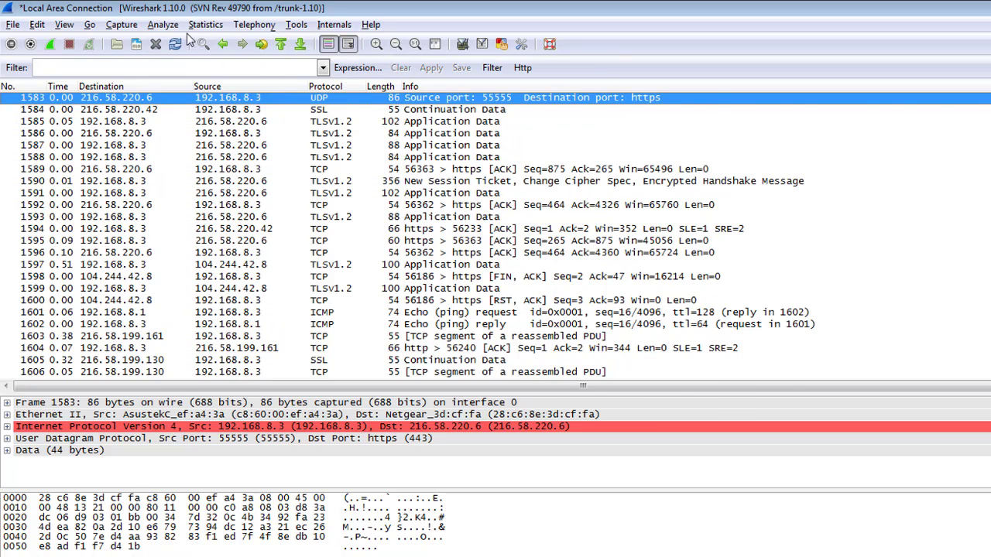
# Follow the UDP stream of packet 1583, look through the whole raw conversation, and close the stream window.
pyautogui.click(162, 25)
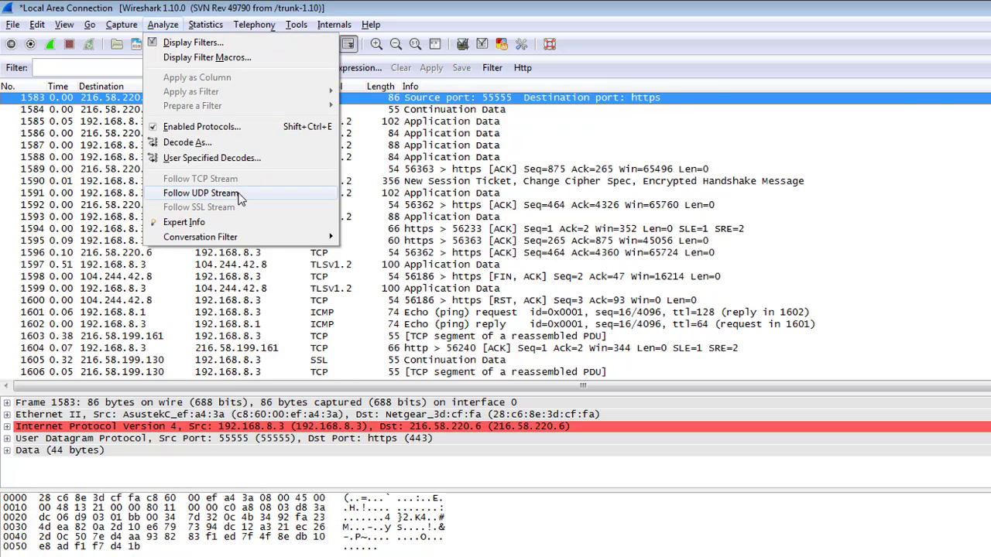
pyautogui.click(240, 197)
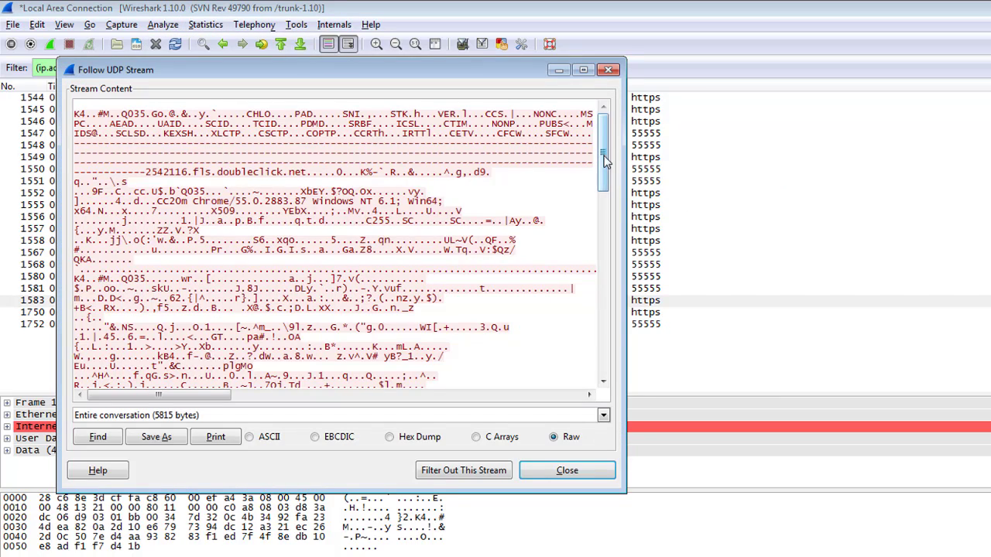
pyautogui.scroll(-2, 608, 181)
pyautogui.moveTo(607, 181); pyautogui.dragTo(624, 357)
pyautogui.click(556, 277)
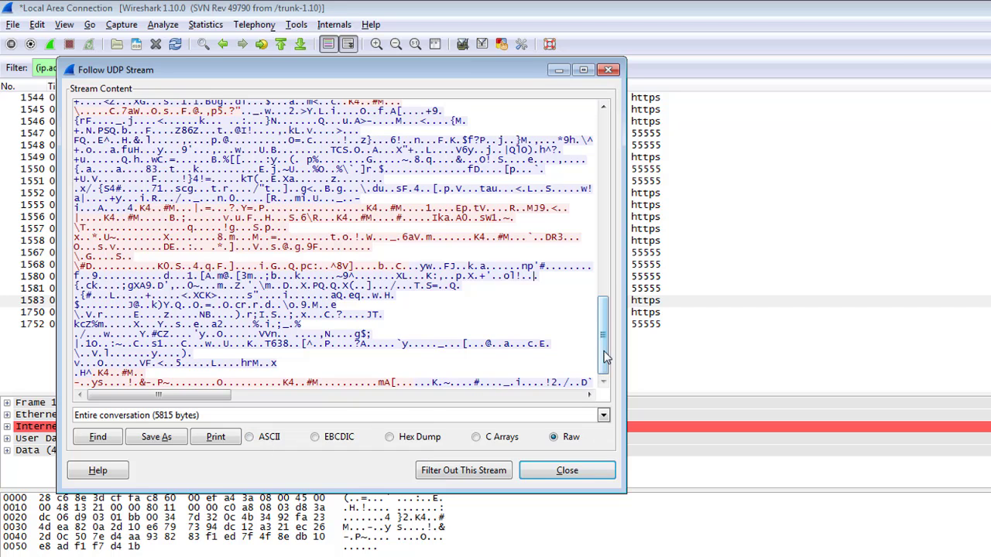
pyautogui.moveTo(607, 354); pyautogui.dragTo(595, 154)
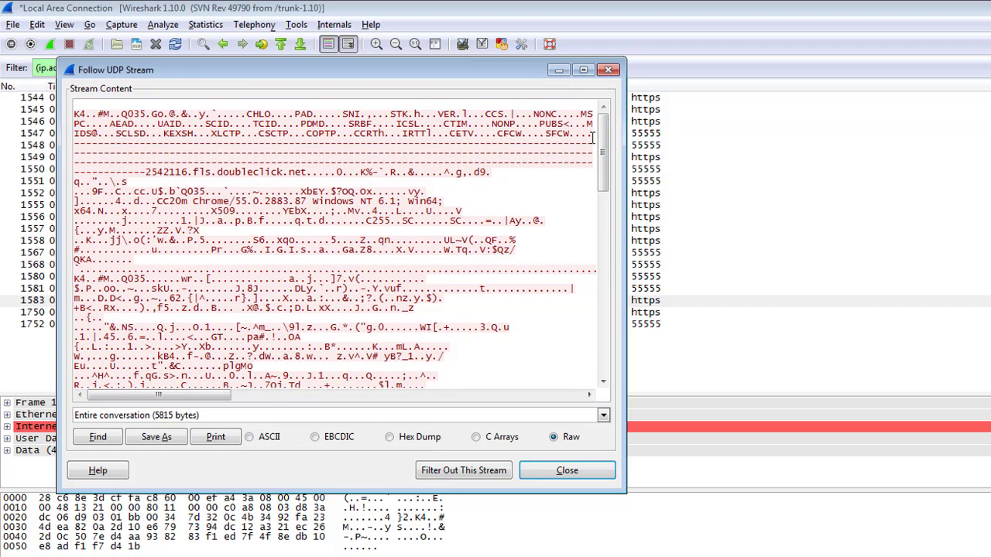
pyautogui.click(608, 71)
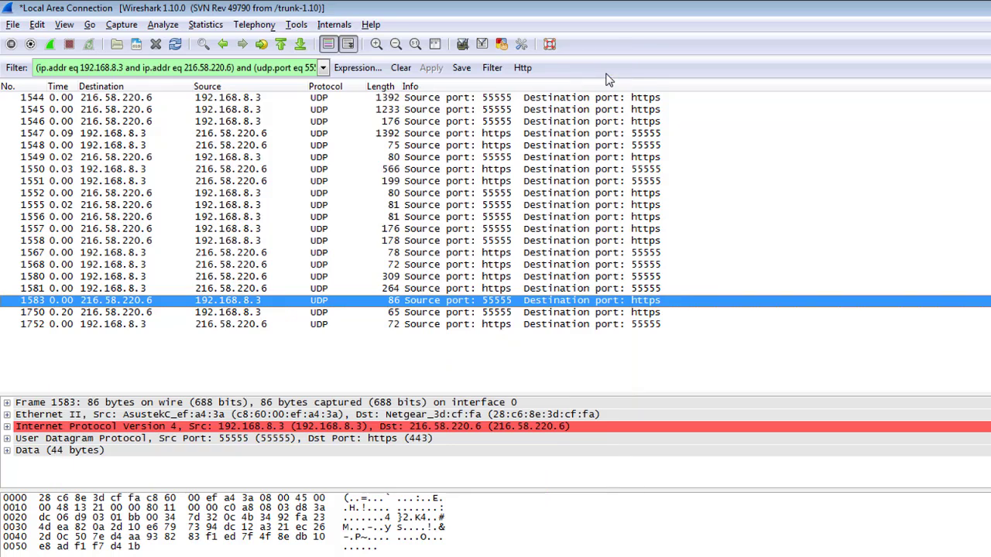
# Select packet 1550 in the UDP stream and clear the stream's display filter.
pyautogui.click(203, 170)
pyautogui.click(253, 67)
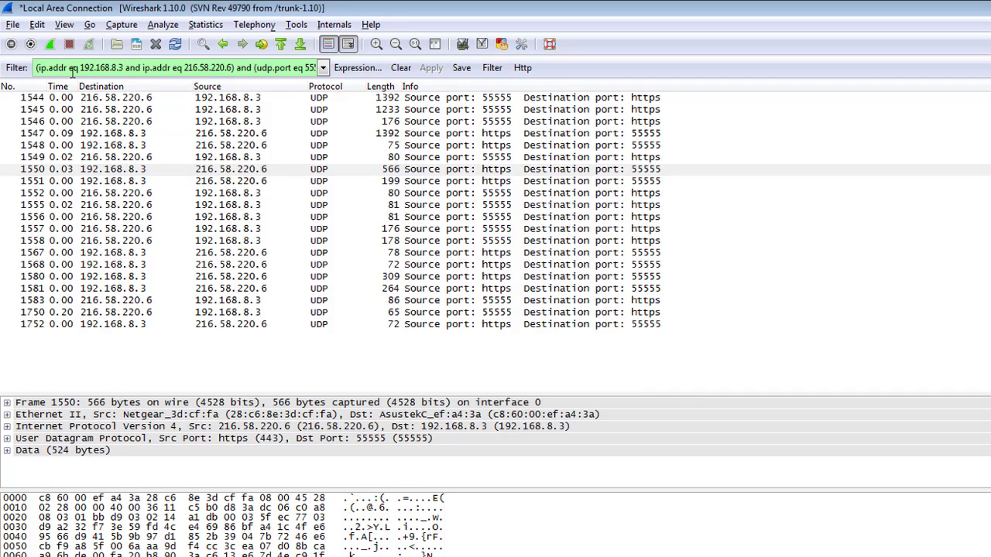
pyautogui.tripleClick(209, 68)
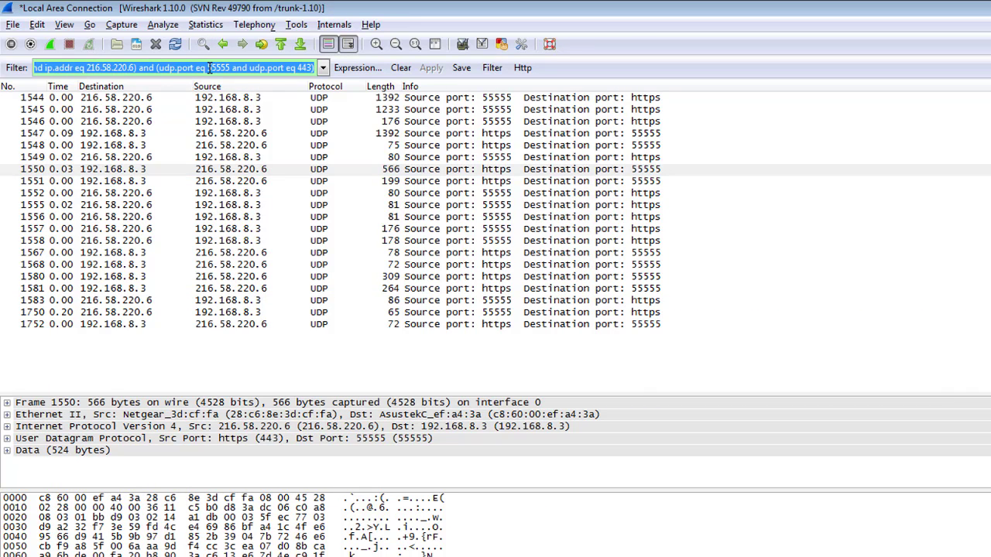
pyautogui.press('BackSpace')
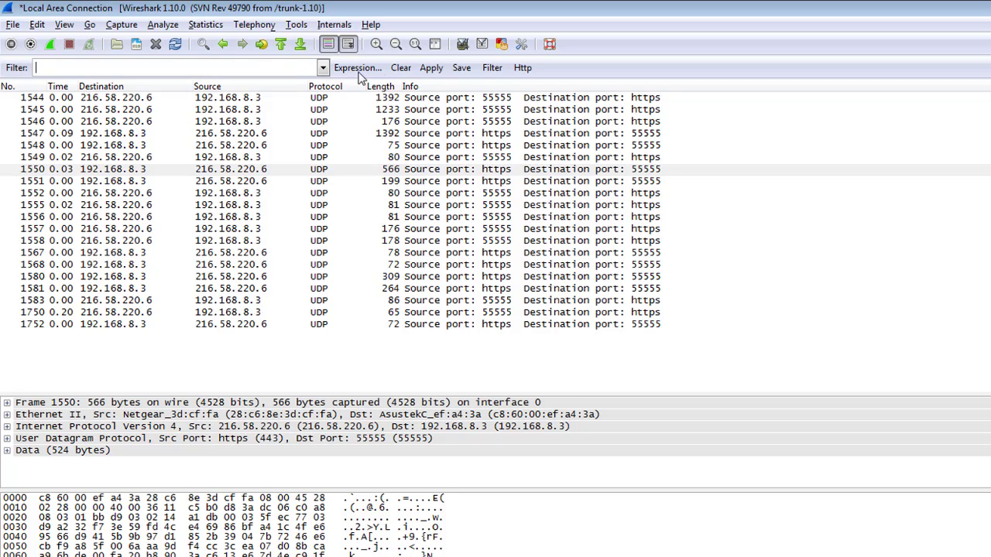
pyautogui.click(403, 70)
# Open the Protocol Hierarchy statistics, enlarge the window, and examine the HTTP, IPv4, NetBIOS Datagram Service and IPv6 entries.
pyautogui.click(206, 25)
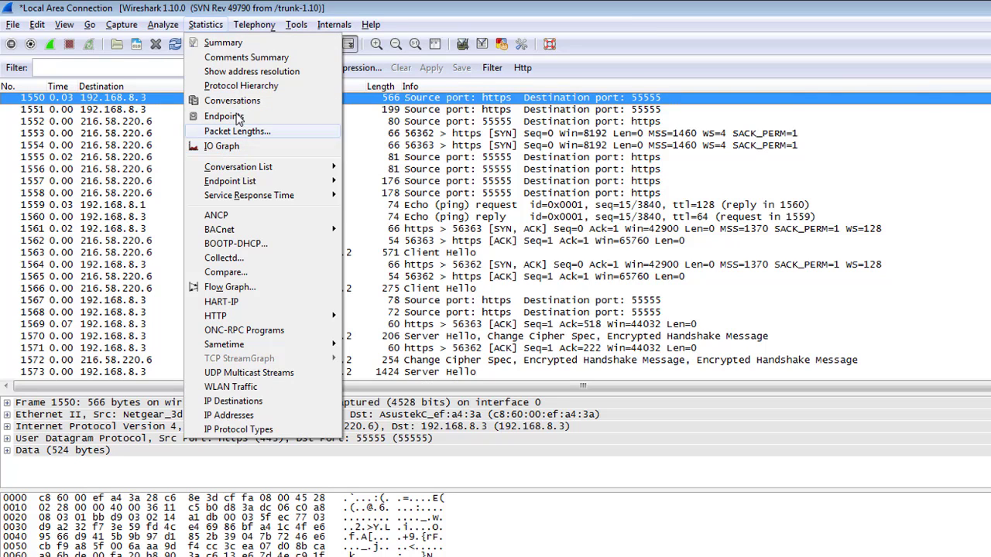
pyautogui.click(244, 88)
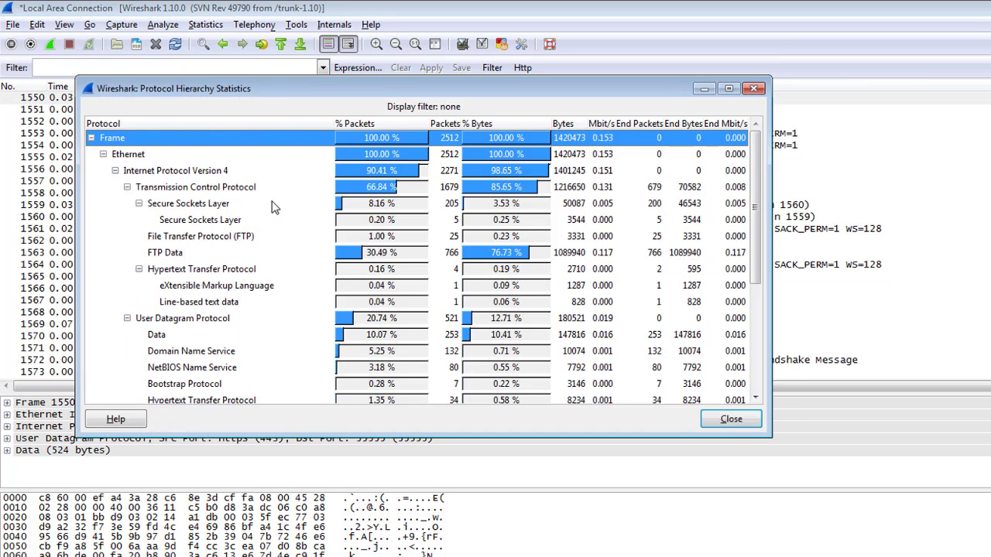
pyautogui.moveTo(794, 449); pyautogui.dragTo(990, 556)
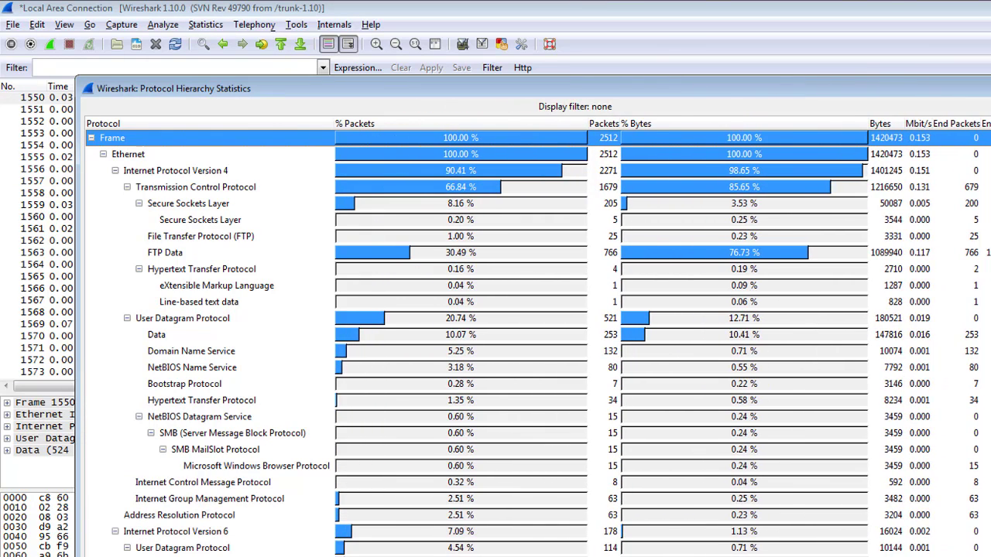
pyautogui.click(179, 270)
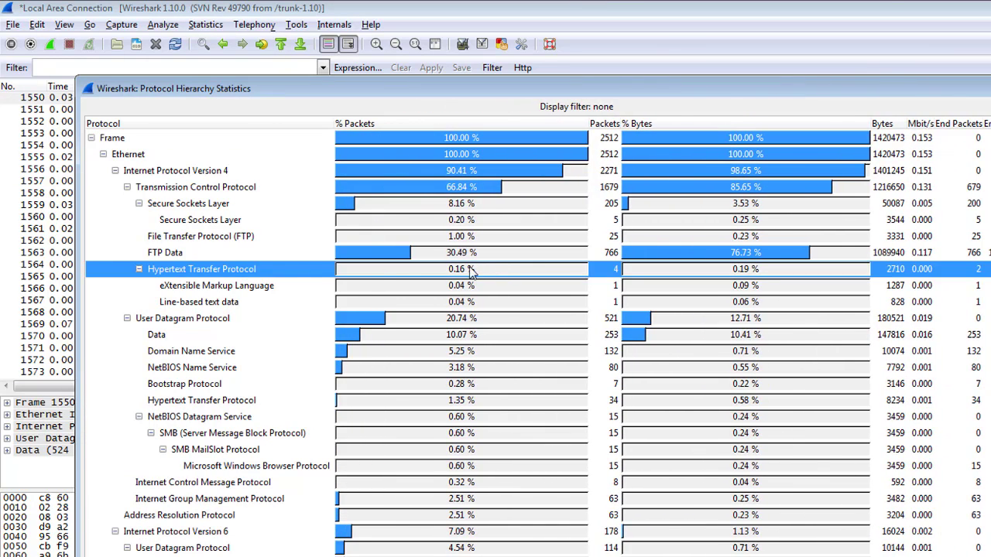
pyautogui.click(273, 174)
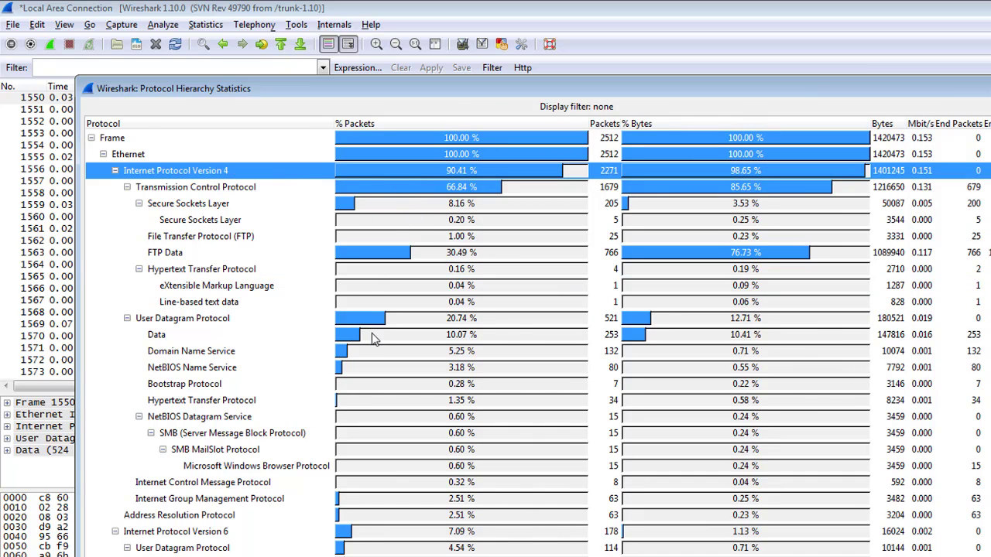
pyautogui.click(214, 420)
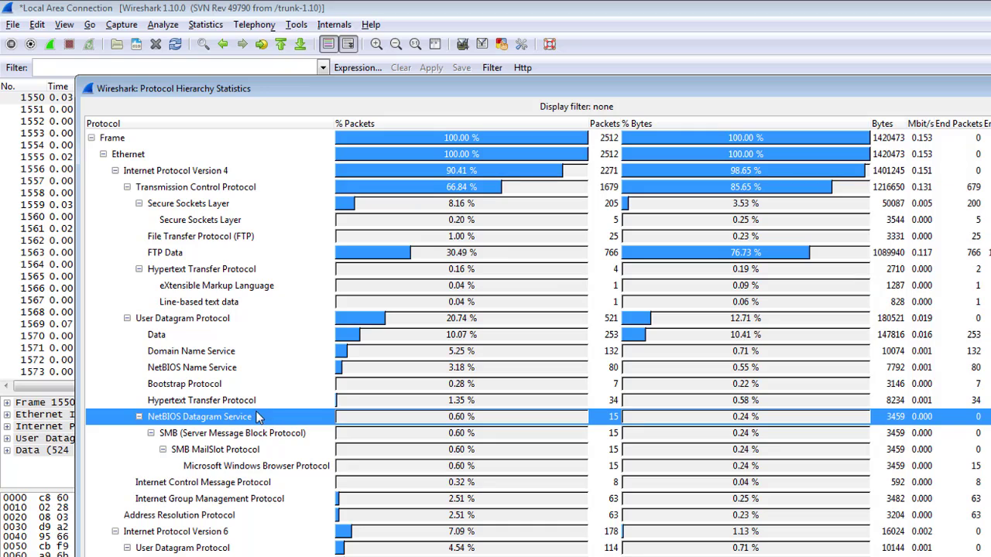
pyautogui.click(207, 538)
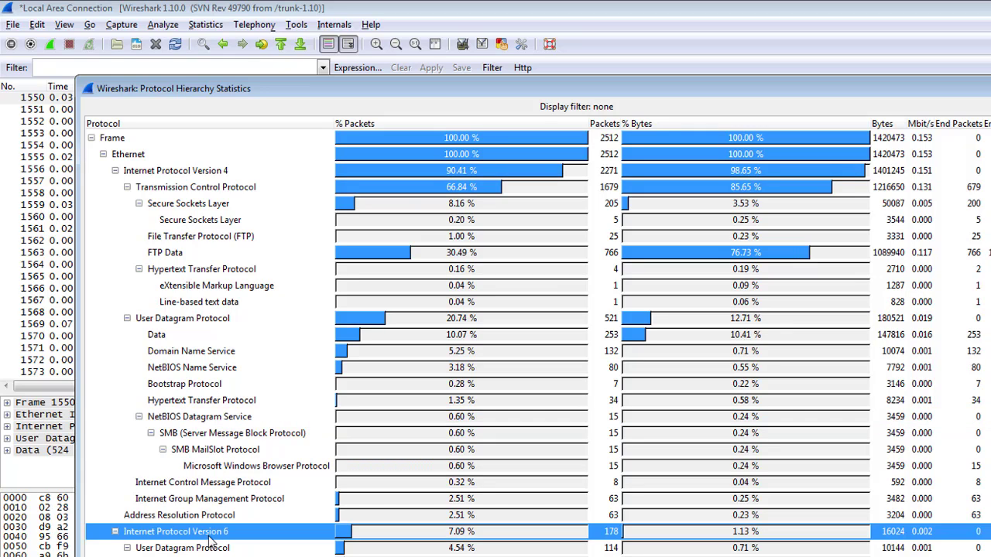
# Apply the DNS entry under IPv6 UDP in the protocol hierarchy as the filter "dns and udp and ipv6 and eth and frame".
pyautogui.click(219, 556)
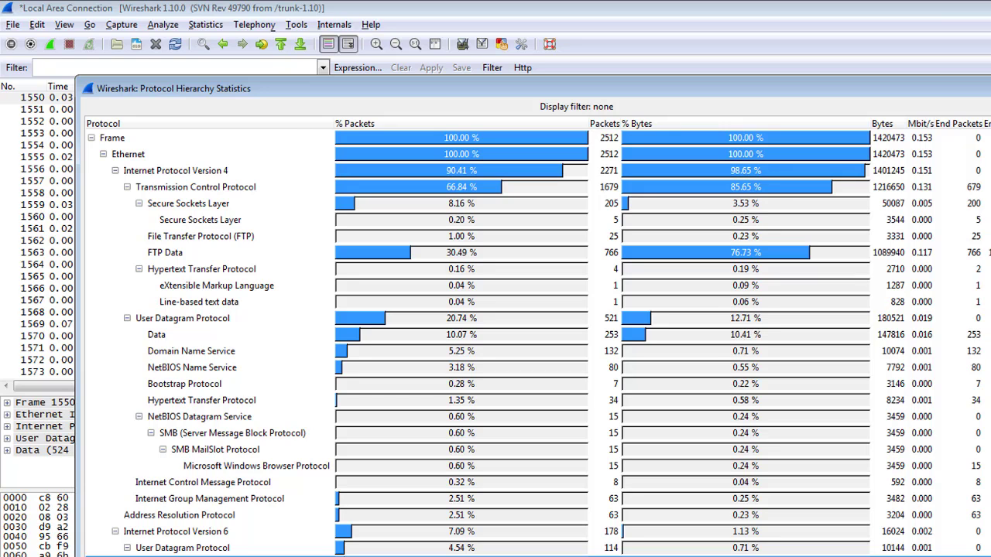
pyautogui.click(404, 555)
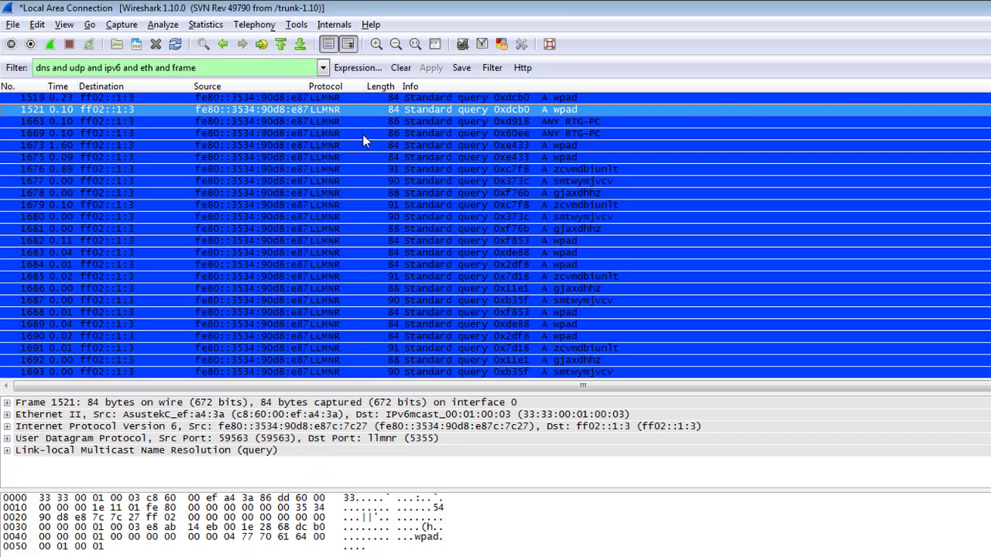